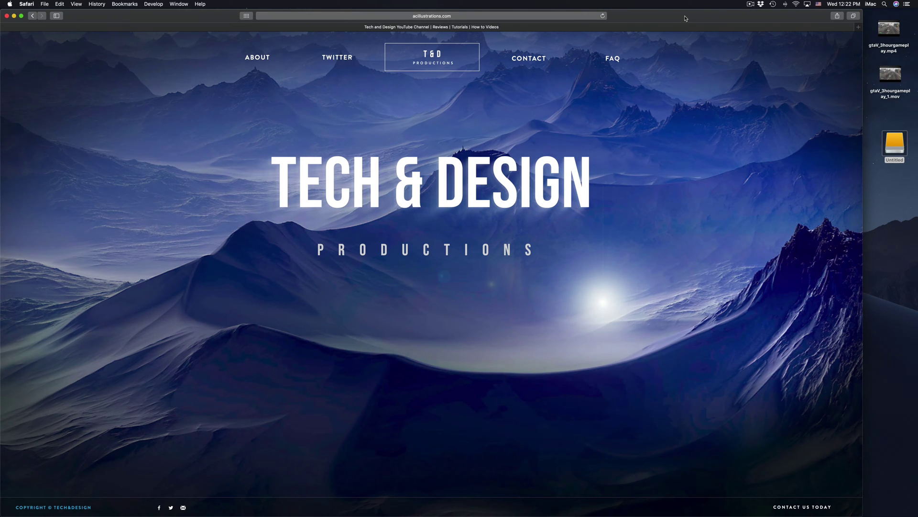
- Open Disk Utility and collapse the volume lists under the Fusion Drive and the external Seagate Backup+ drive
mouse_move(530, 515)
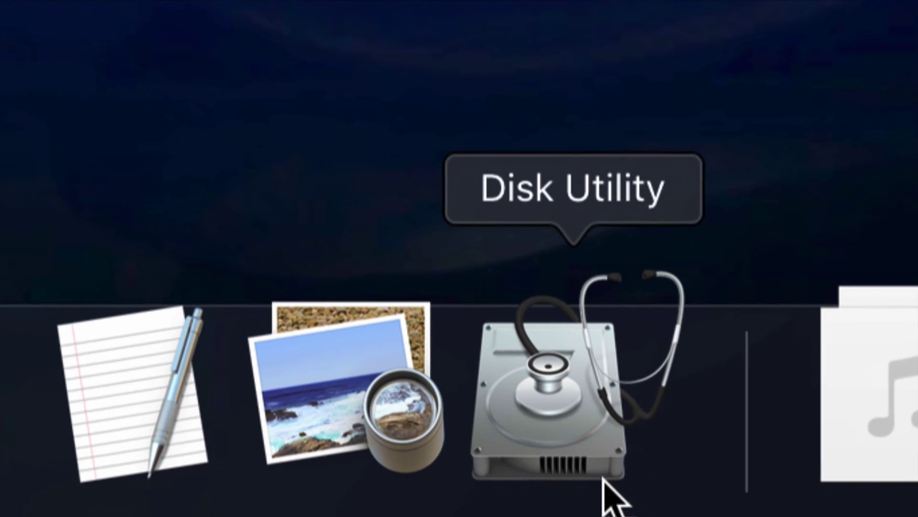
click(612, 497)
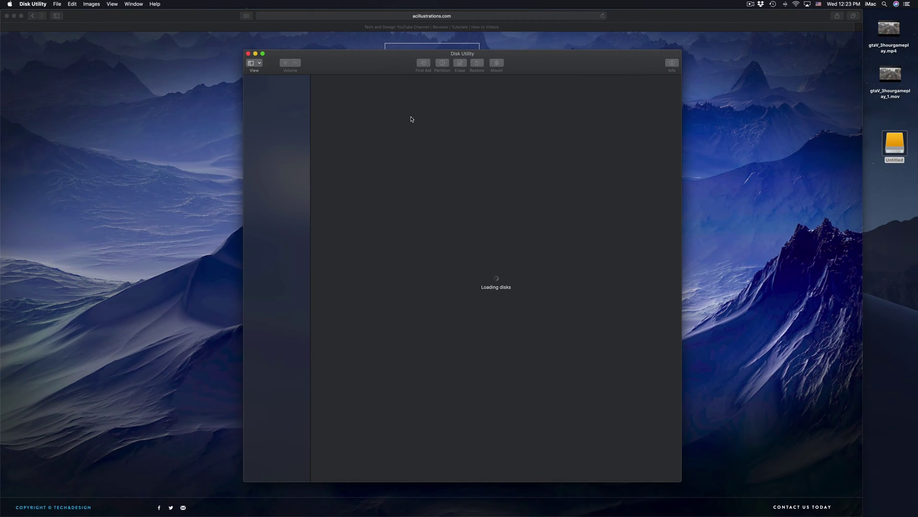
drag(397, 70, 379, 72)
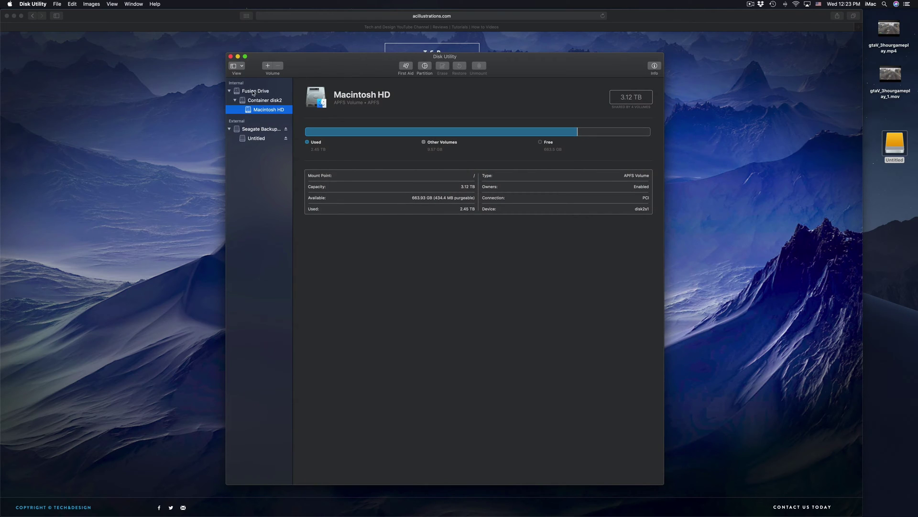
click(230, 91)
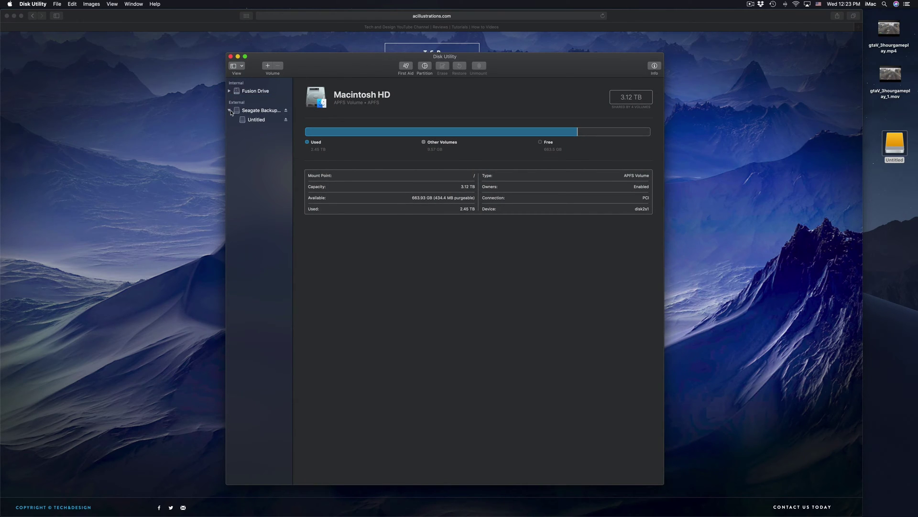
click(231, 111)
drag(533, 71, 533, 80)
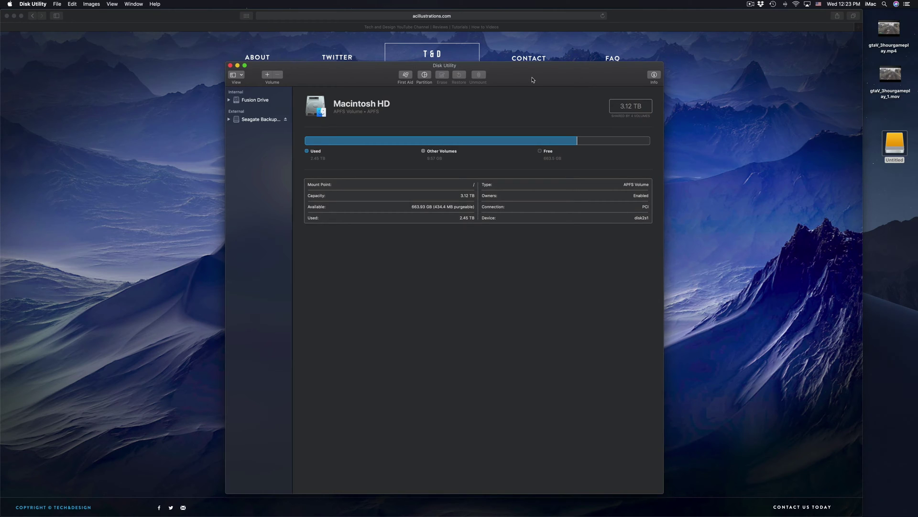
drag(532, 79, 534, 75)
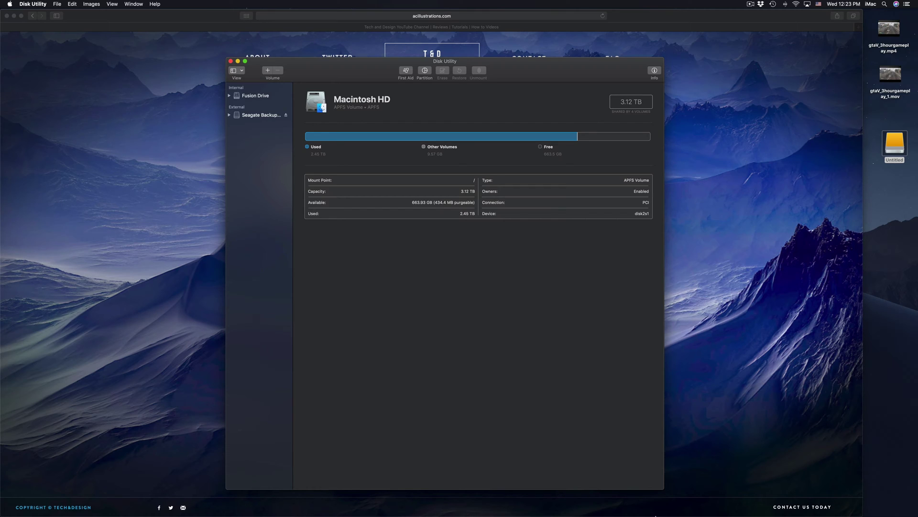
- Search Spotlight for "disk" to locate the Disk Utility application, and close the search
mouse_move(654, 515)
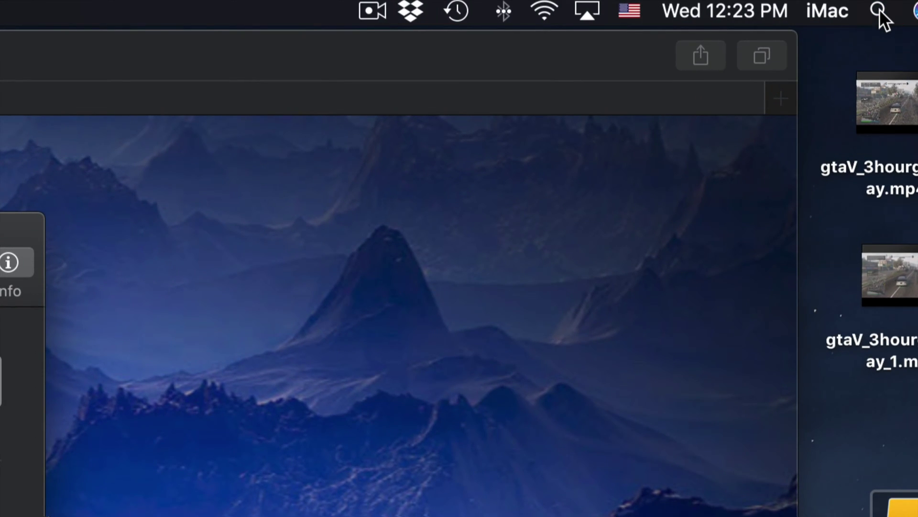
click(879, 9)
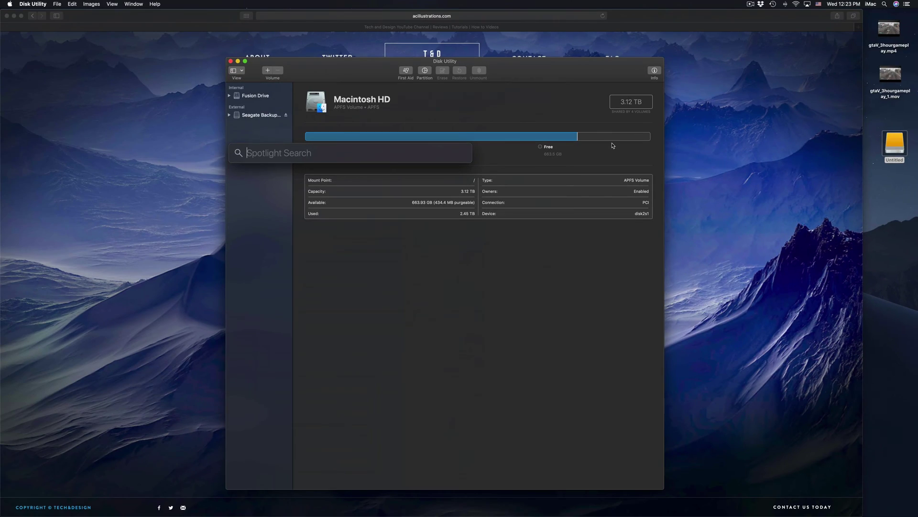
text(disk)
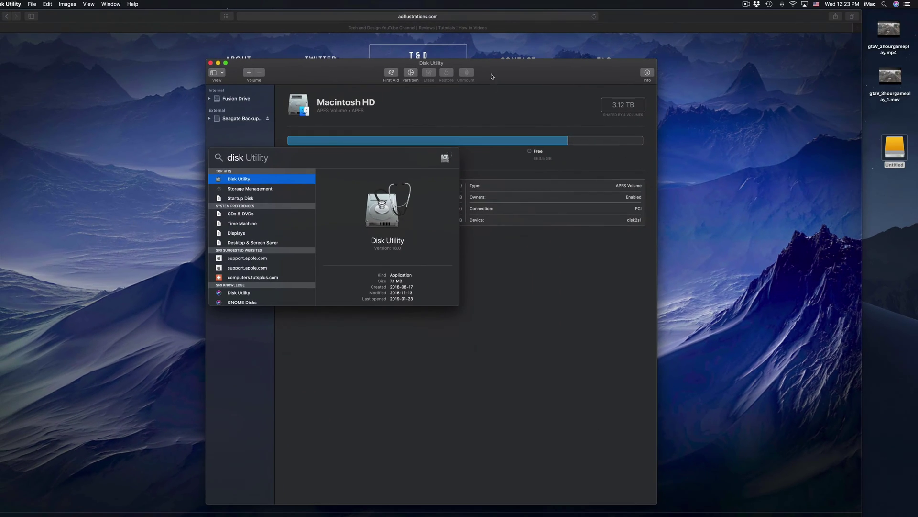
click(337, 72)
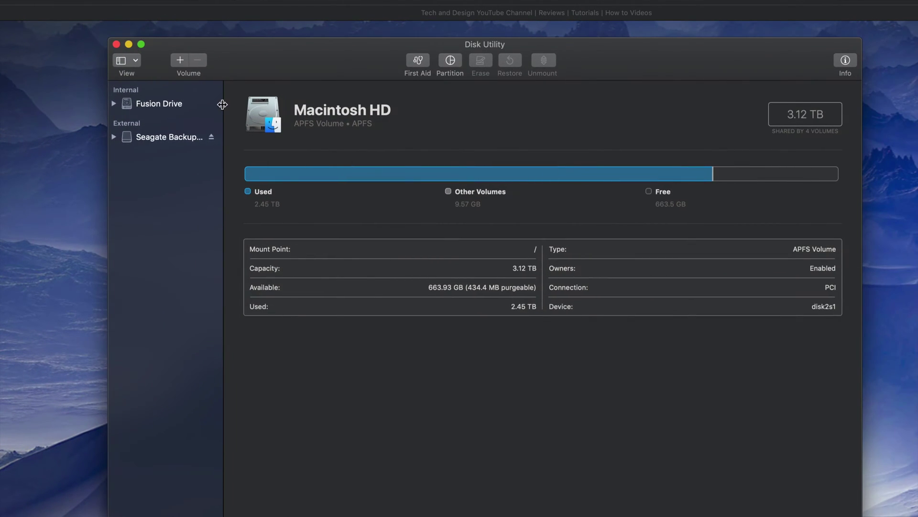
- Expand the external Seagate Backup+ drive in the device list to show the volume beneath it
mouse_move(126, 92)
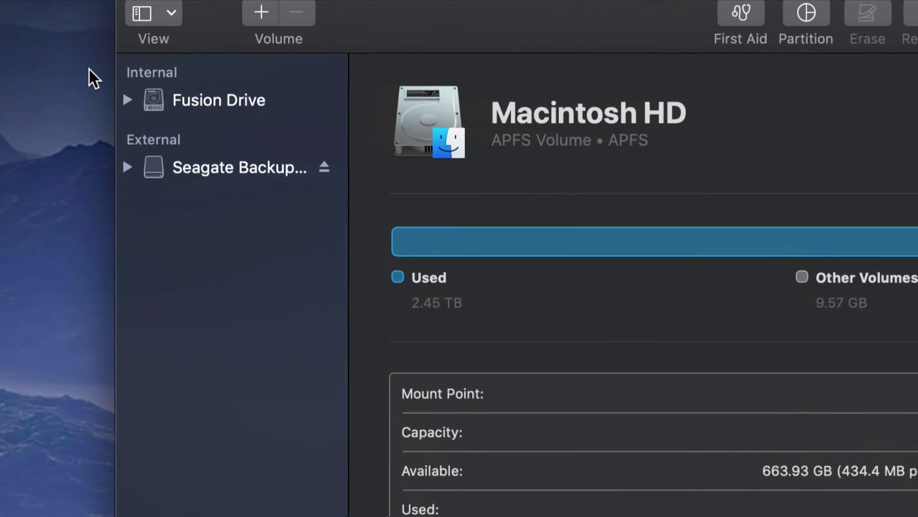
mouse_move(147, 143)
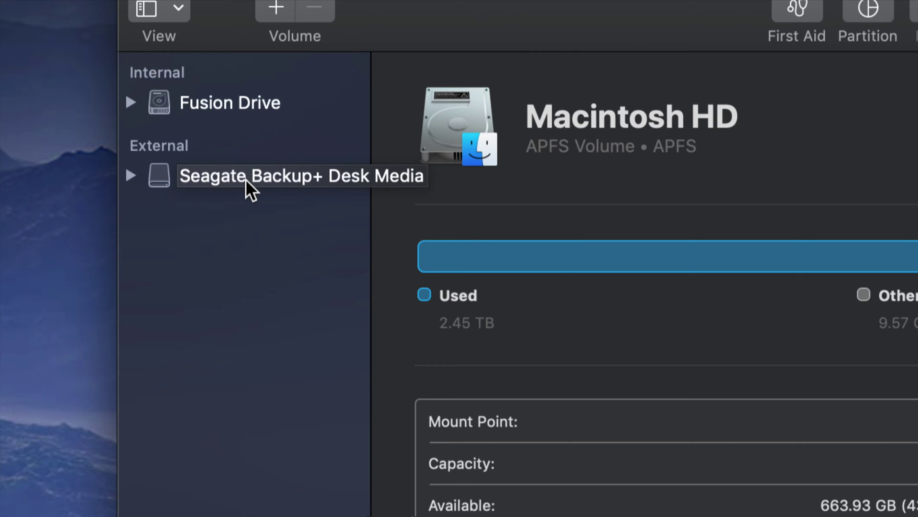
click(131, 175)
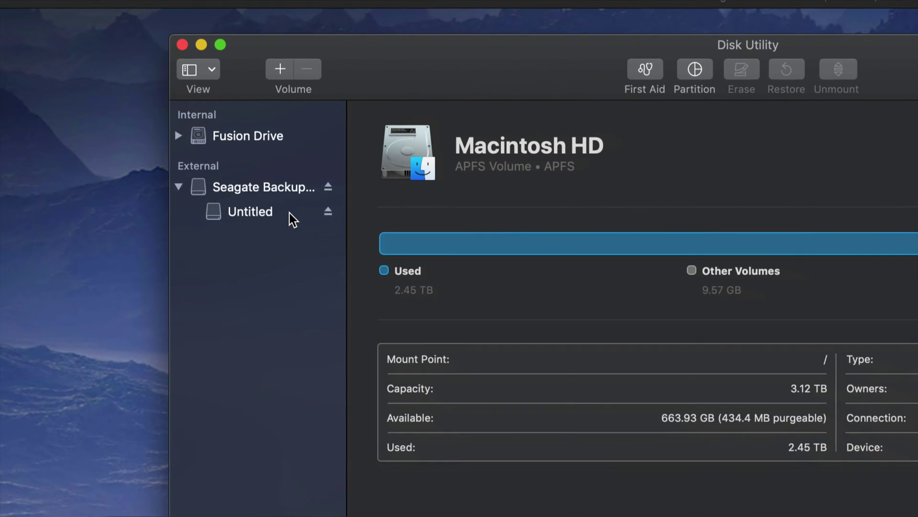
drag(545, 56, 438, 48)
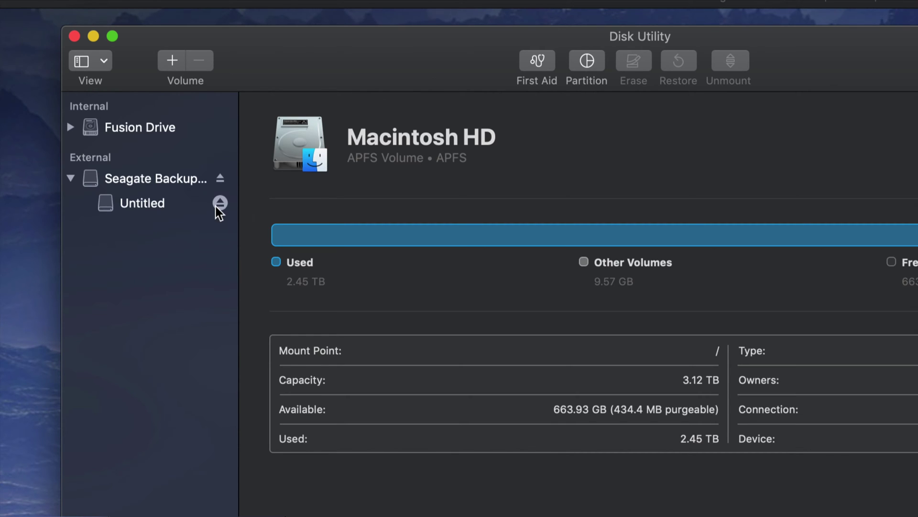
- Erase the whole Seagate Backup+ Desk Media drive with the ExFAT format and the GUID Partition Map scheme
click(127, 184)
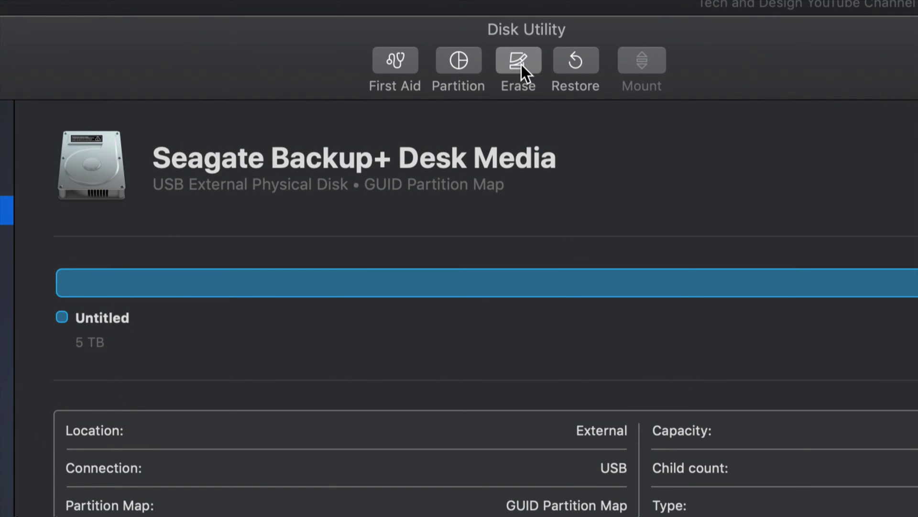
click(522, 64)
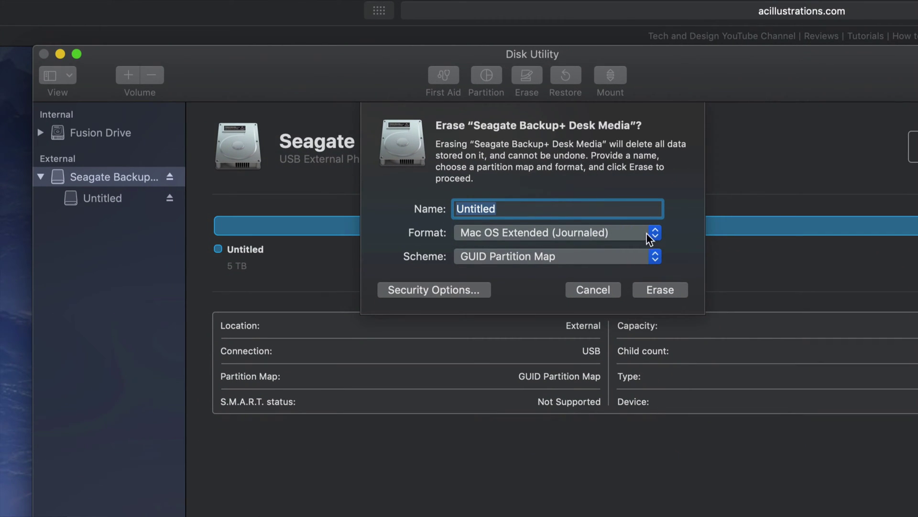
click(651, 232)
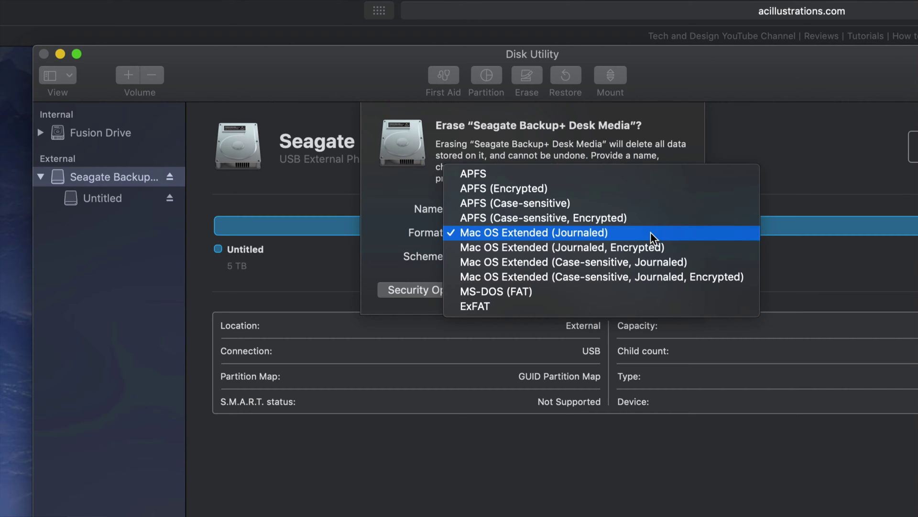
click(510, 308)
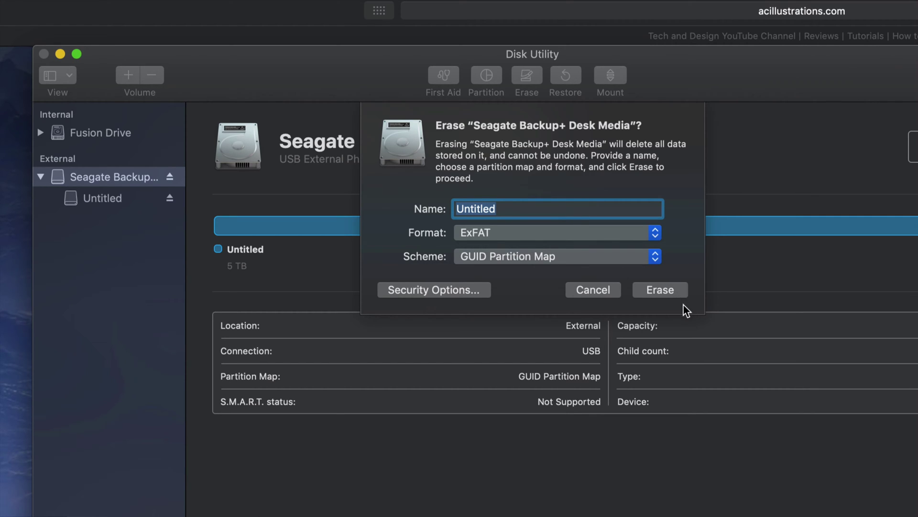
click(666, 291)
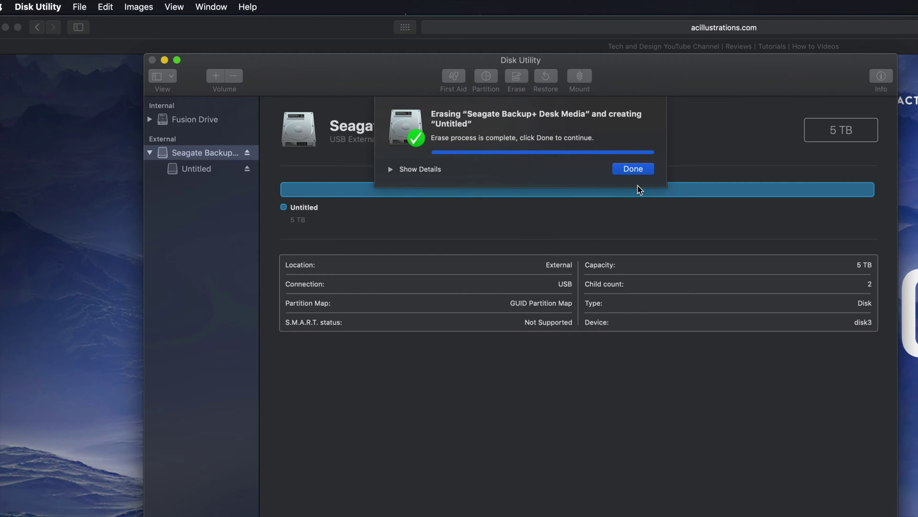
click(636, 171)
- Examine the format choices offered for erasing the Seagate Backup+ Desk Media drive, including Mac OS Extended (Journaled)
drag(669, 75, 631, 74)
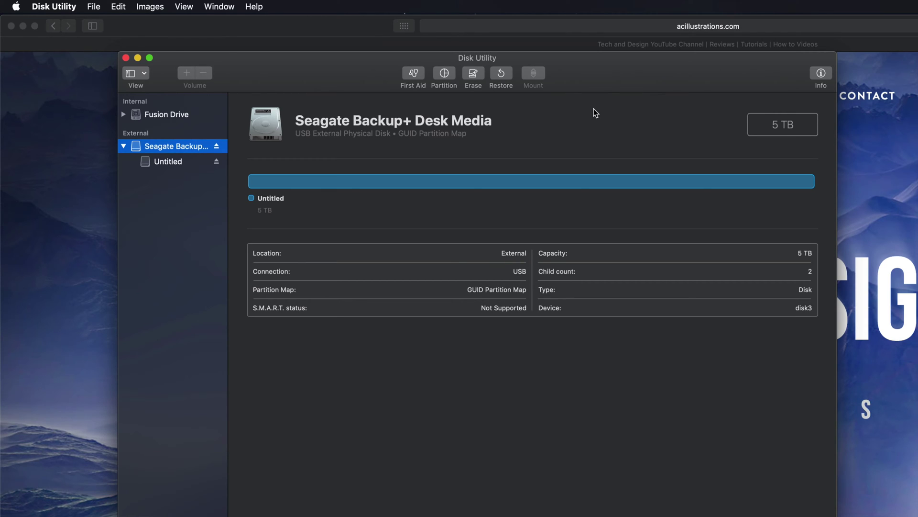
drag(597, 78, 597, 77)
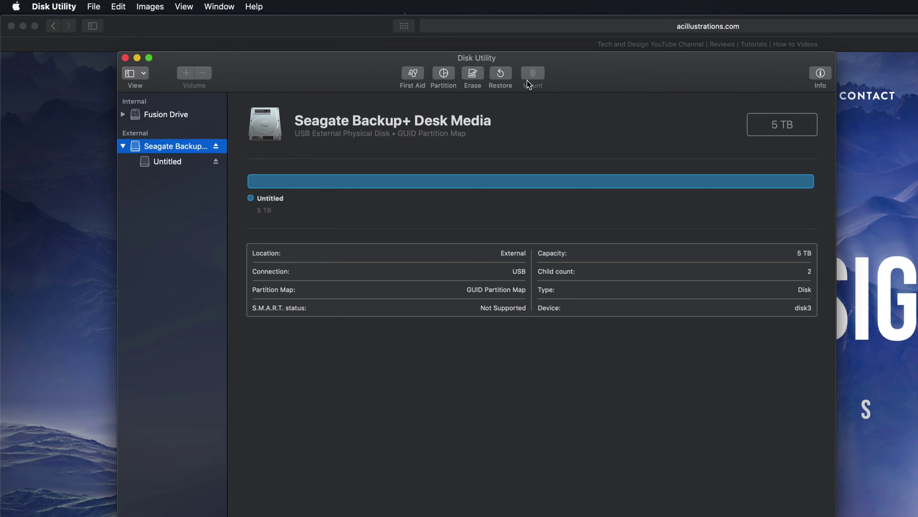
click(472, 74)
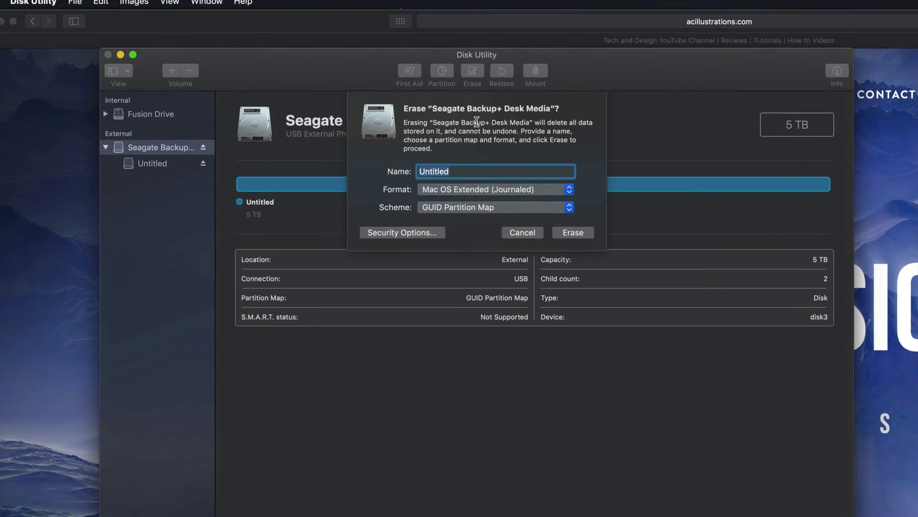
click(536, 190)
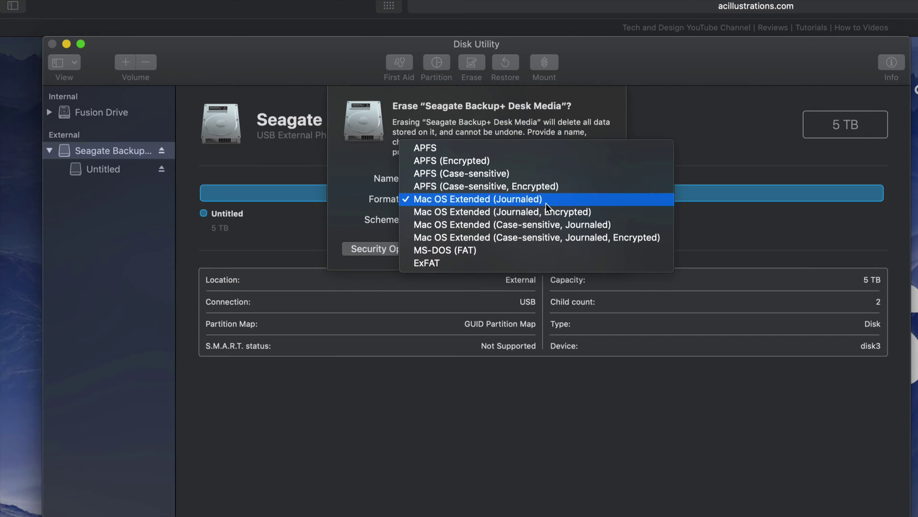
click(529, 200)
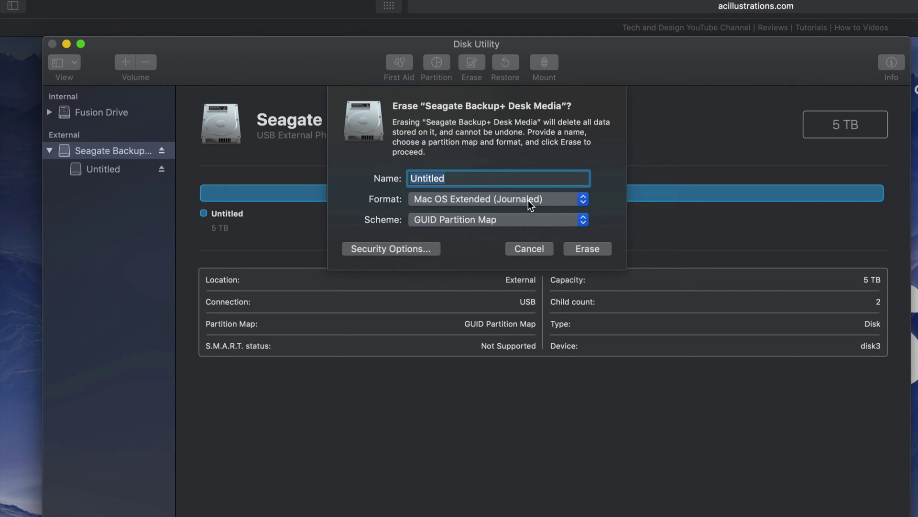
click(528, 200)
click(523, 199)
click(580, 198)
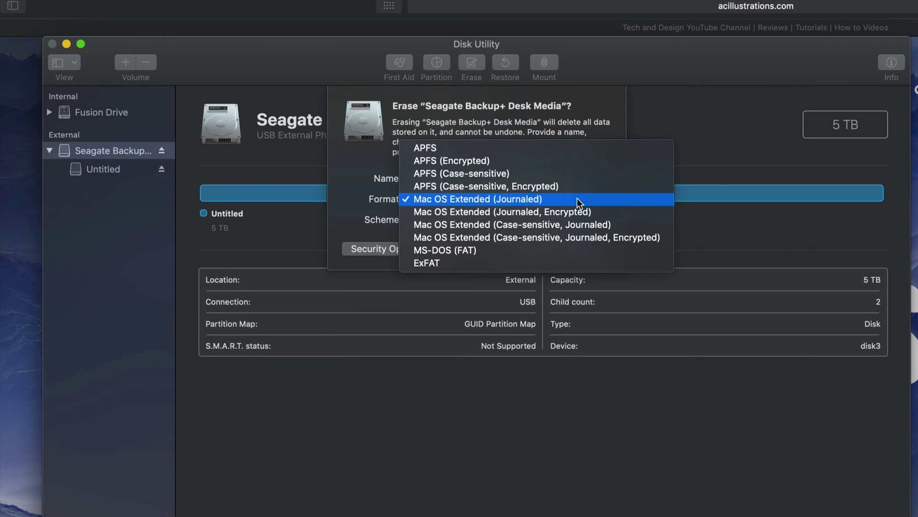
- Try the ExFAT format with the Master Boot Record scheme, switch the scheme back to GUID Partition Map, and cancel the erase
click(446, 263)
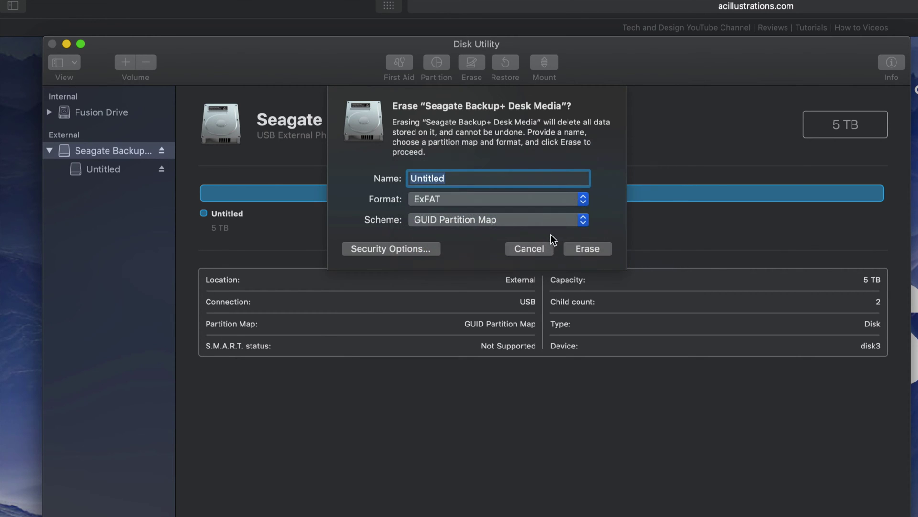
click(571, 218)
click(485, 233)
click(481, 223)
click(486, 221)
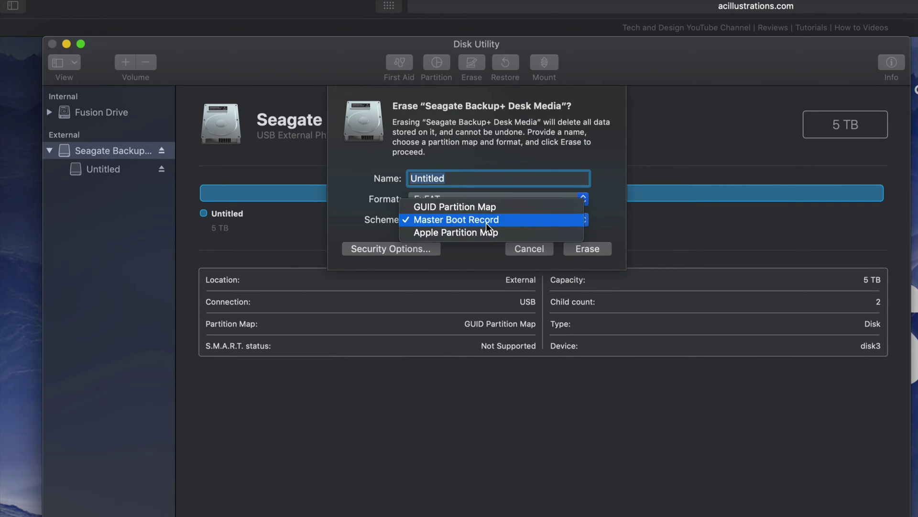
click(494, 208)
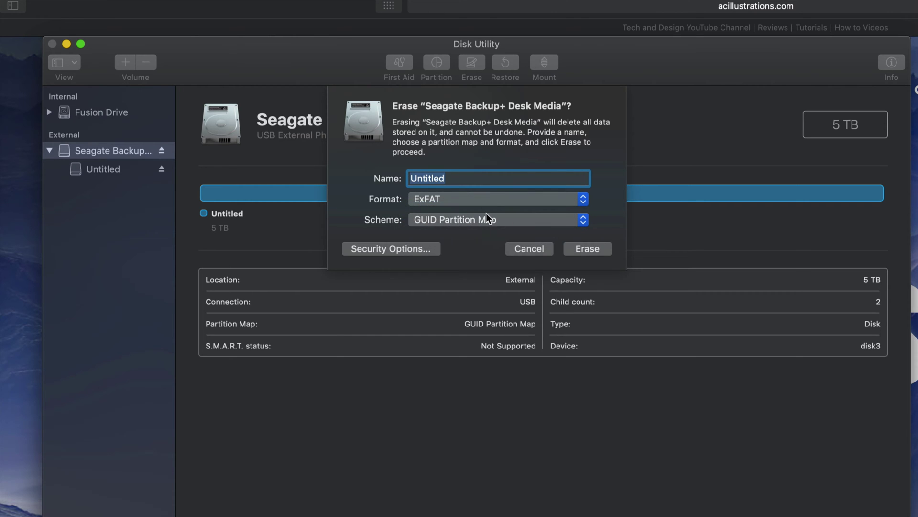
click(514, 249)
- Erase the Seagate Backup+ Desk Media drive as Mac OS Extended (Journaled) with the GUID Partition Map scheme
click(472, 62)
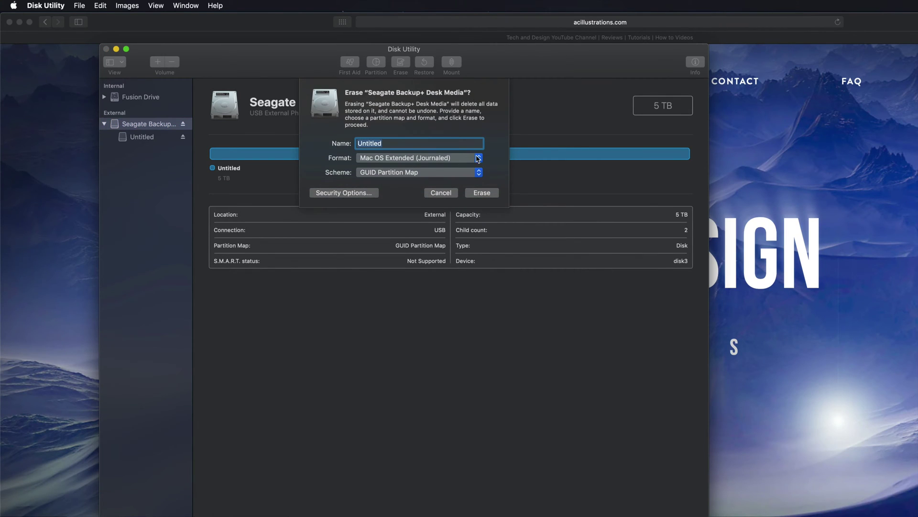
click(478, 159)
click(469, 160)
click(483, 194)
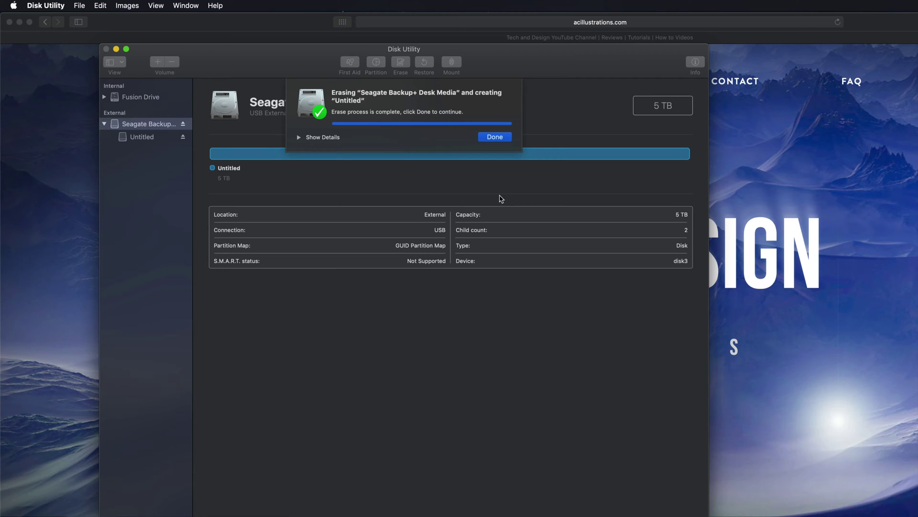
click(490, 138)
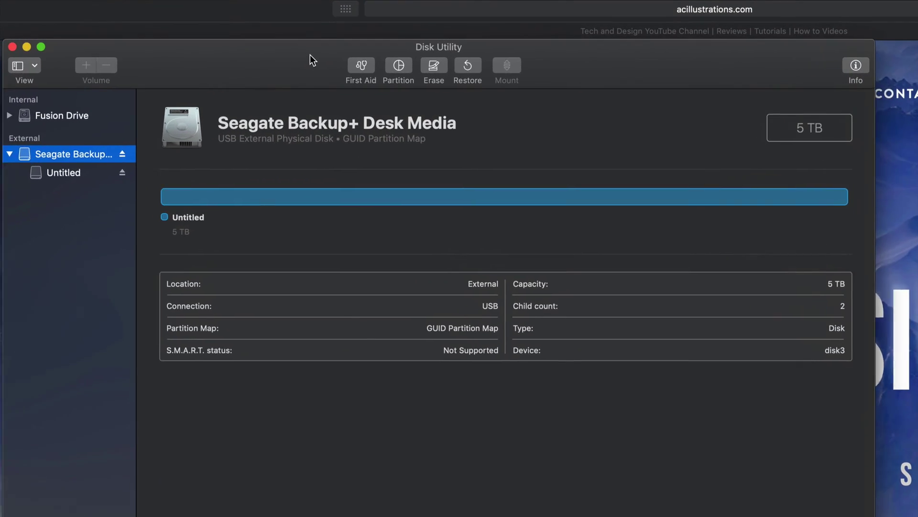
- Add a second partition to the Seagate Backup+ drive, splitting it into two 2.5 TB partitions, and select one of them in the chart
click(423, 66)
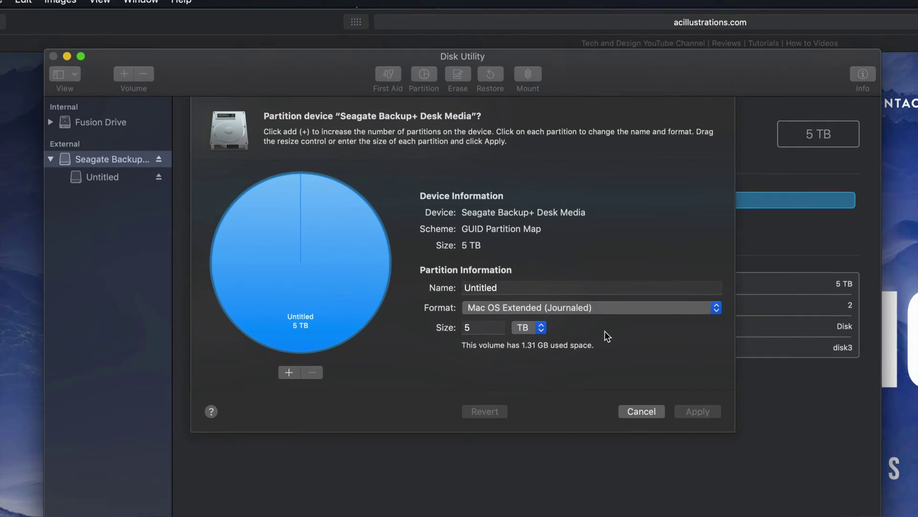
drag(598, 89, 588, 54)
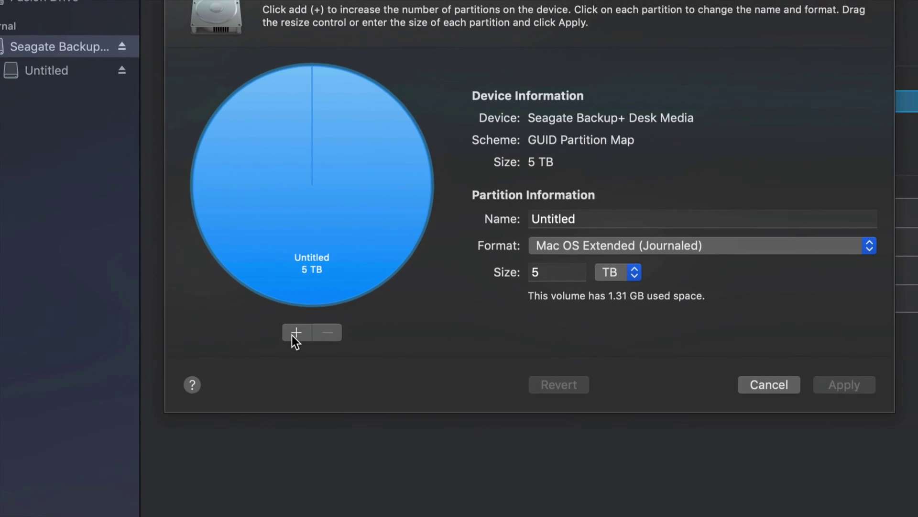
click(294, 333)
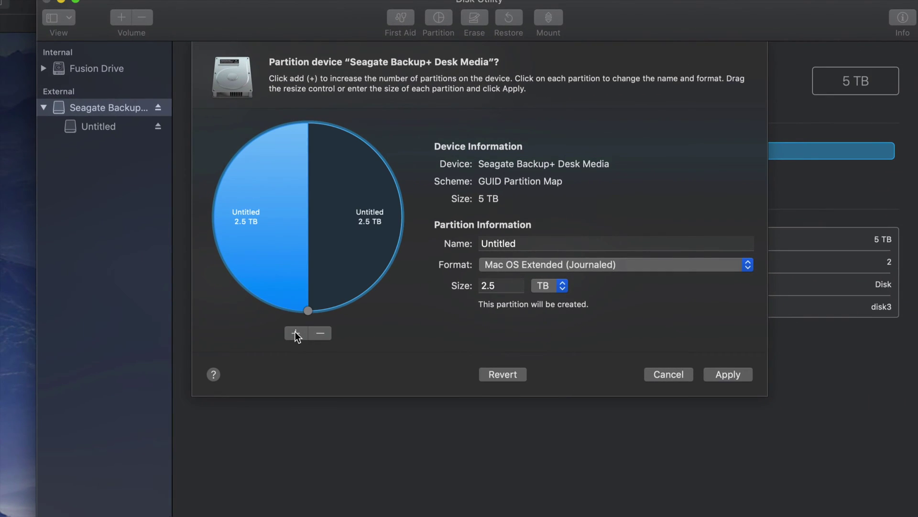
click(351, 203)
click(279, 203)
click(336, 204)
click(294, 203)
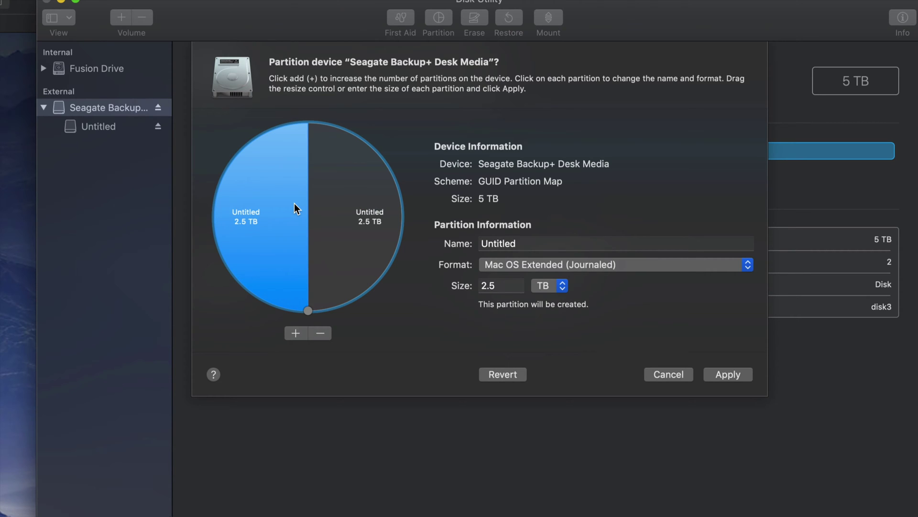
click(355, 211)
click(291, 210)
click(320, 210)
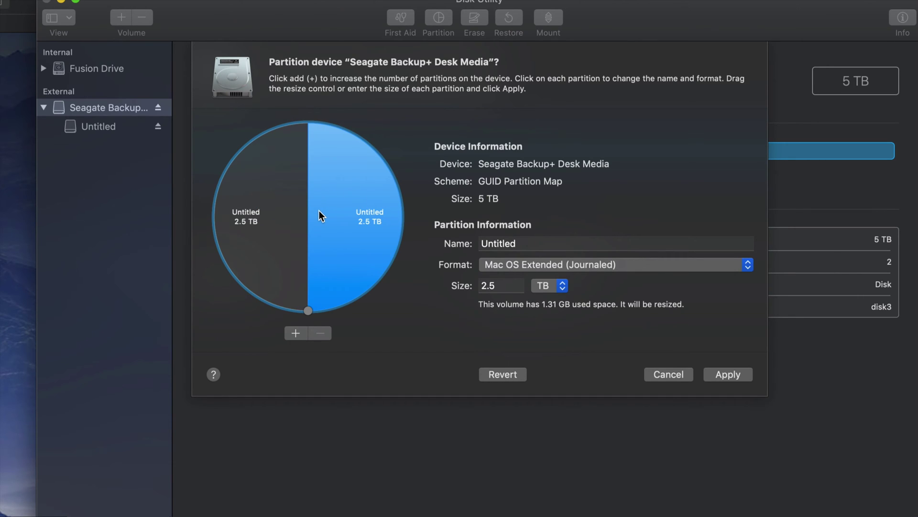
click(240, 214)
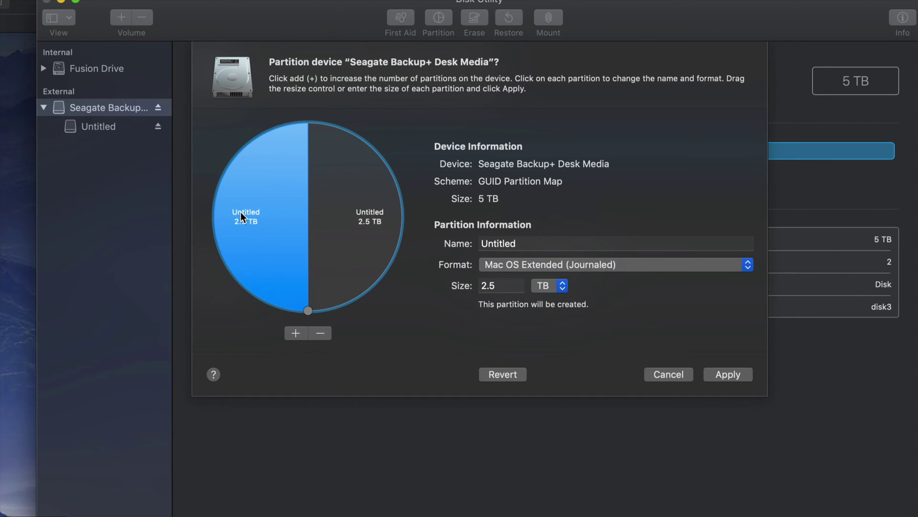
- Name the partition in the right half of the chart PC and set its format to ExFAT
click(342, 209)
click(517, 244)
double_click(519, 244)
text(pc)
key(BackSpace)
key(BackSpace)
key(BackSpace)
text(PC)
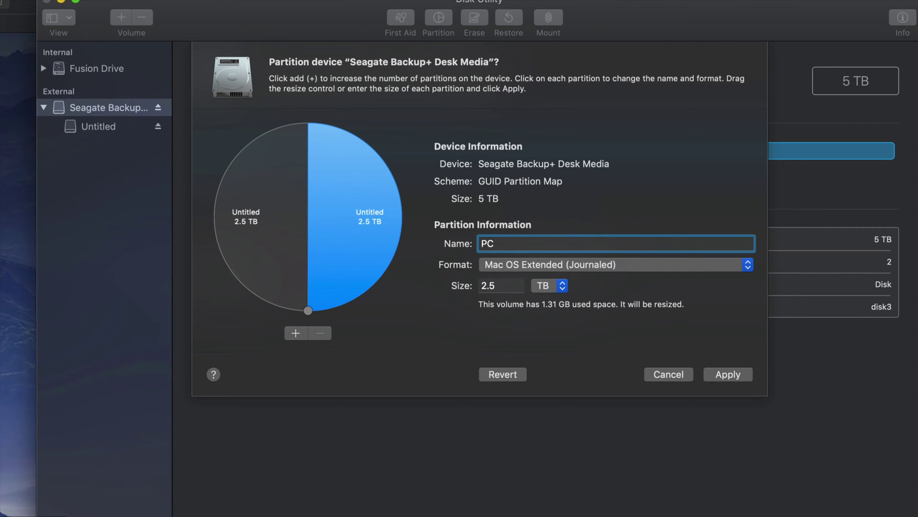
click(541, 265)
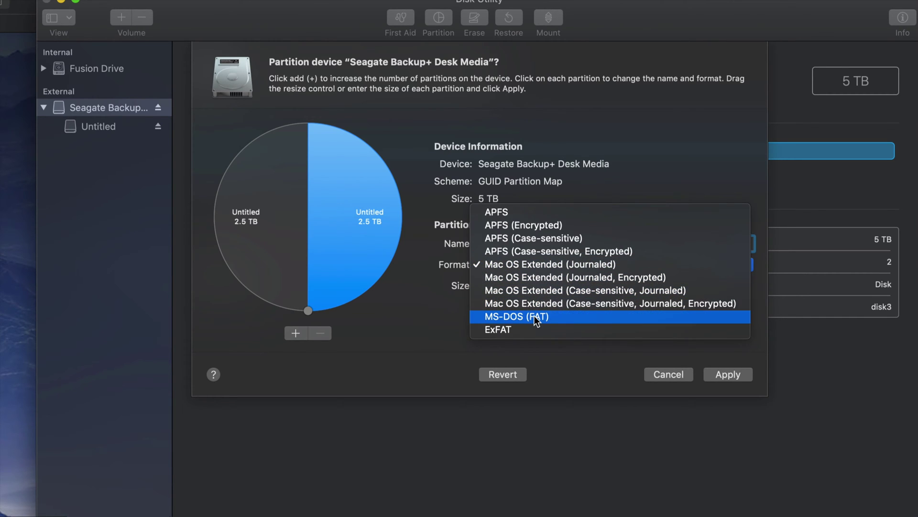
click(523, 328)
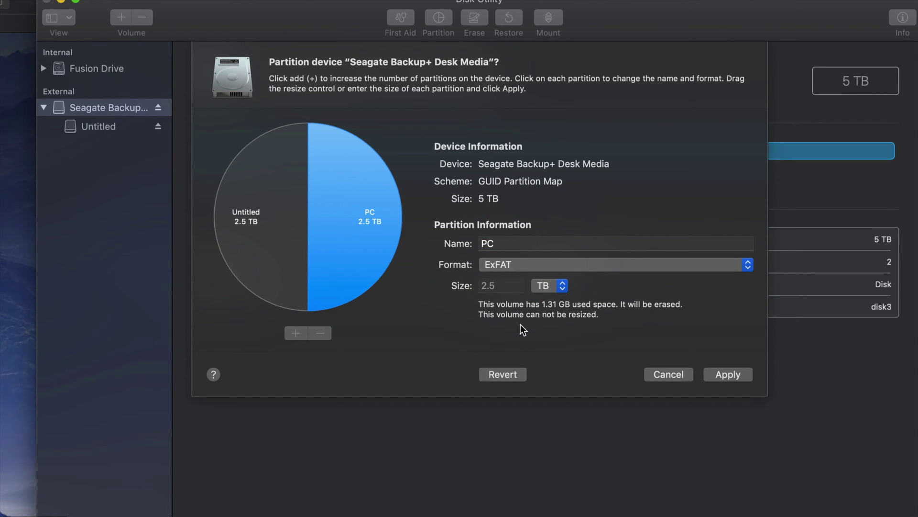
click(320, 257)
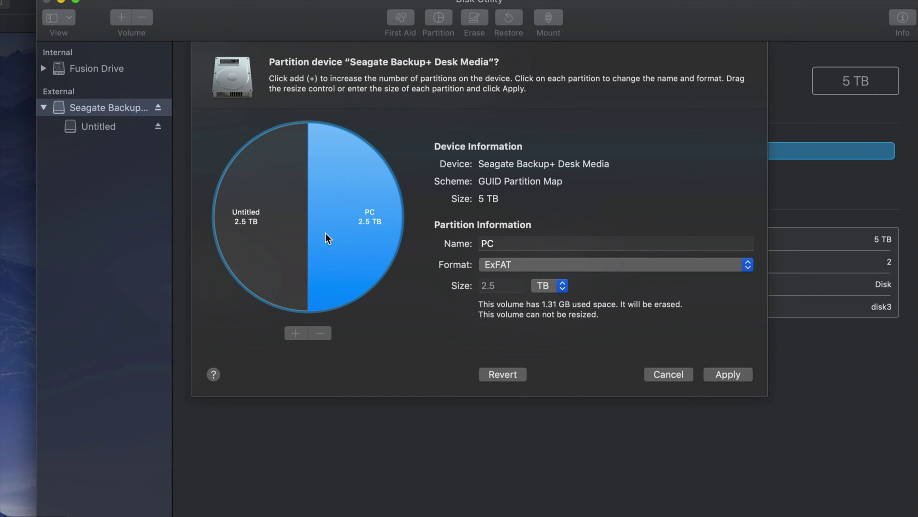
- Name the untitled partition in the other half of the chart mac
click(245, 239)
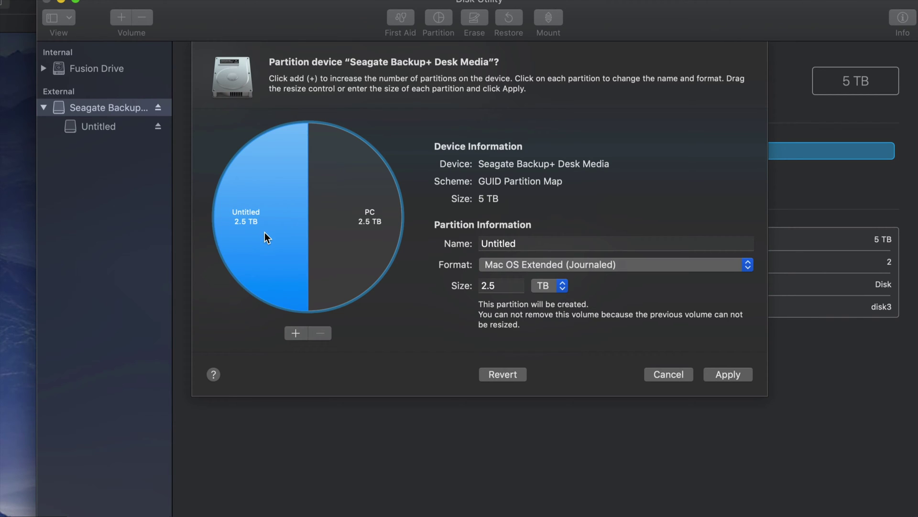
click(549, 244)
drag(527, 243, 481, 244)
text(mac)
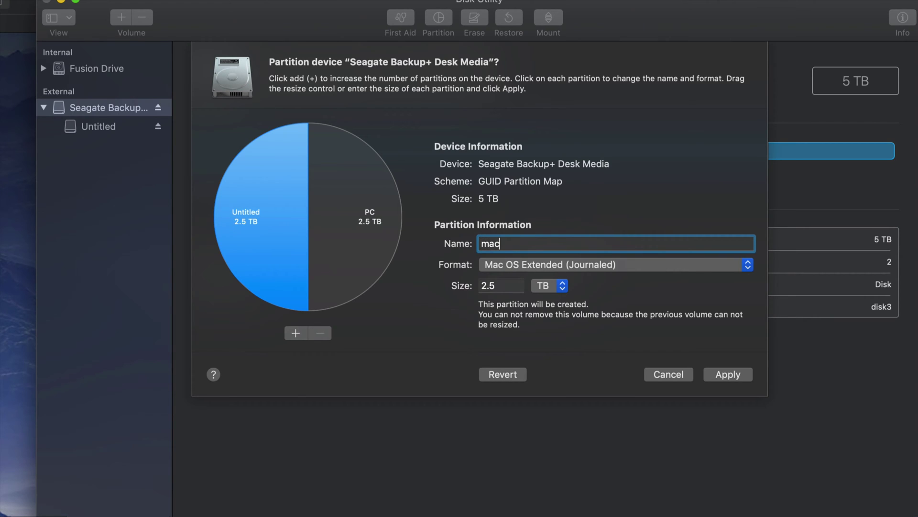
click(366, 252)
click(282, 252)
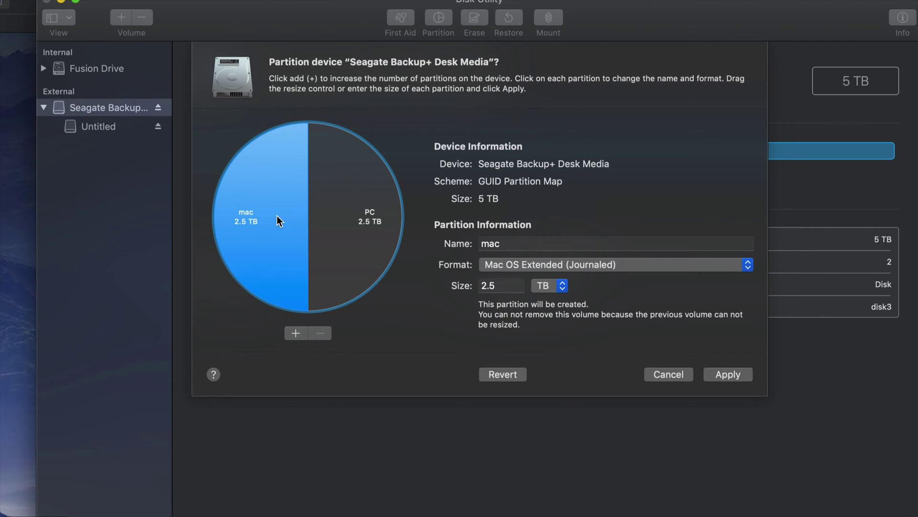
- Split the mac partition by adding a third partition, and shrink mac to about 397 GB
click(371, 251)
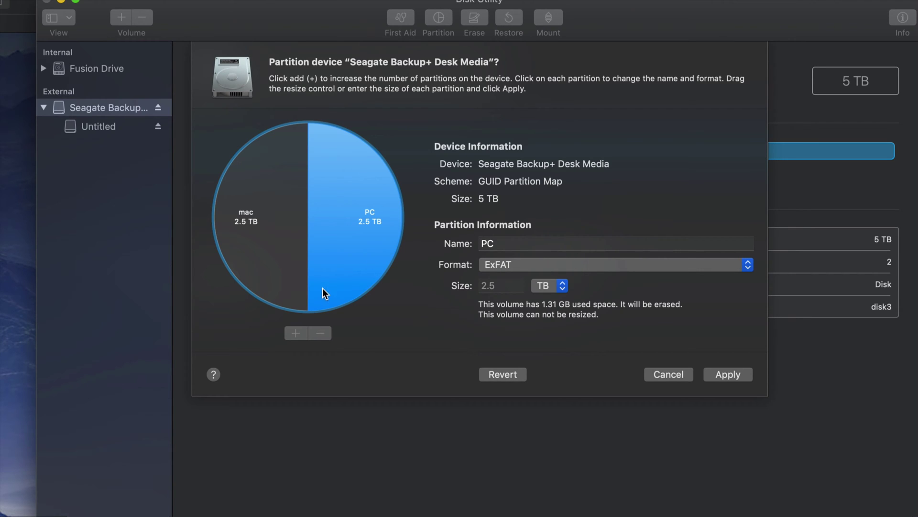
click(294, 277)
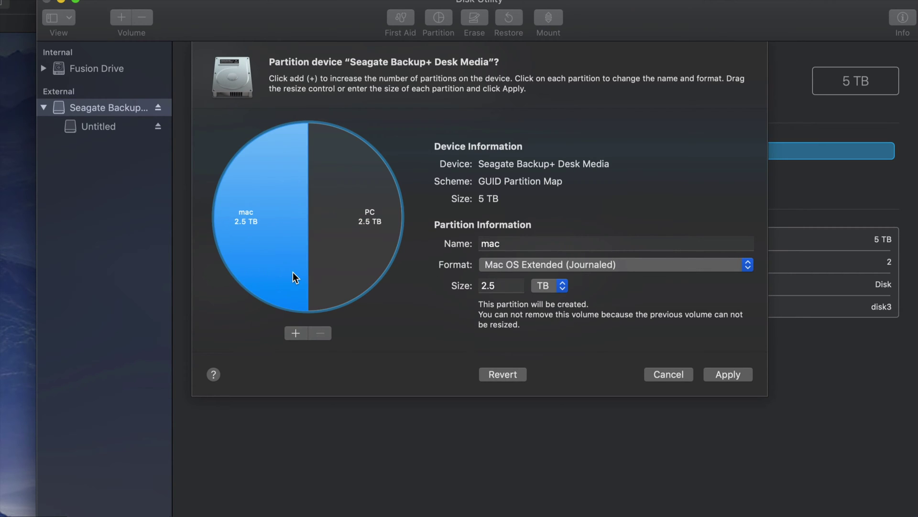
click(295, 333)
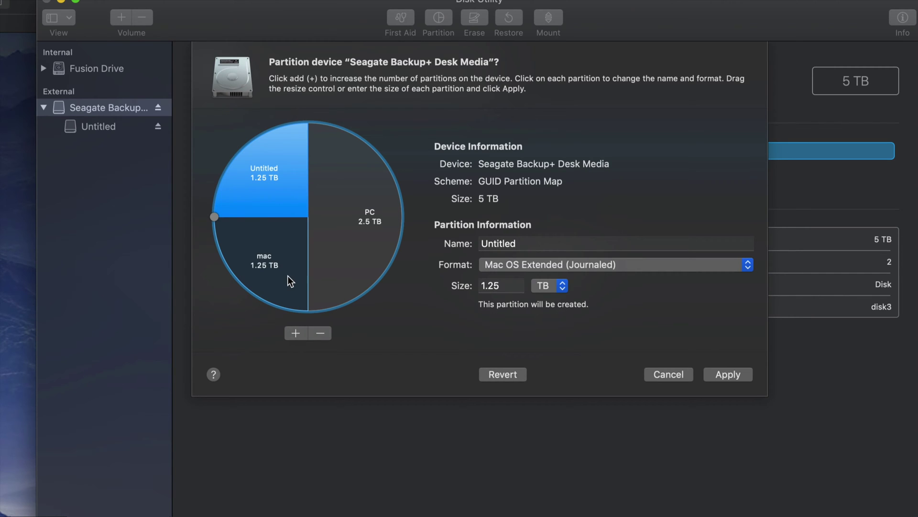
drag(214, 217, 256, 312)
click(356, 246)
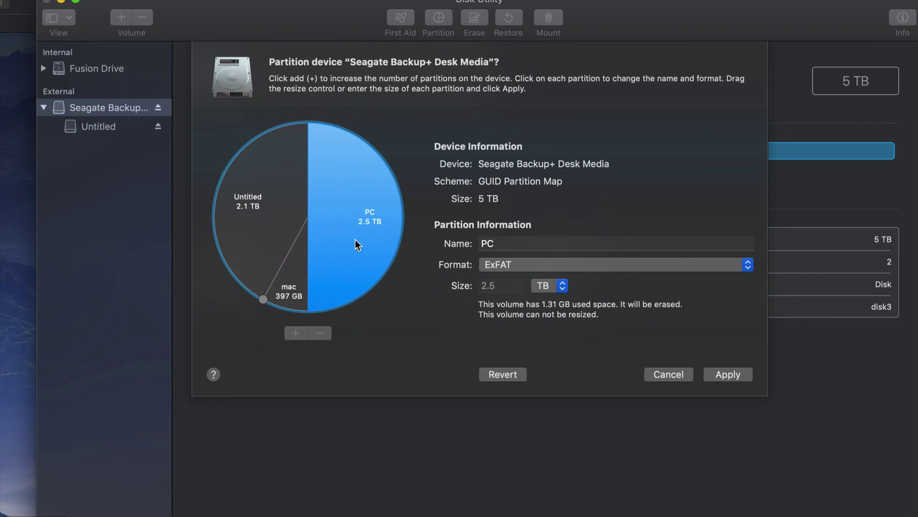
- Name the new untitled partition Time Machine
click(245, 223)
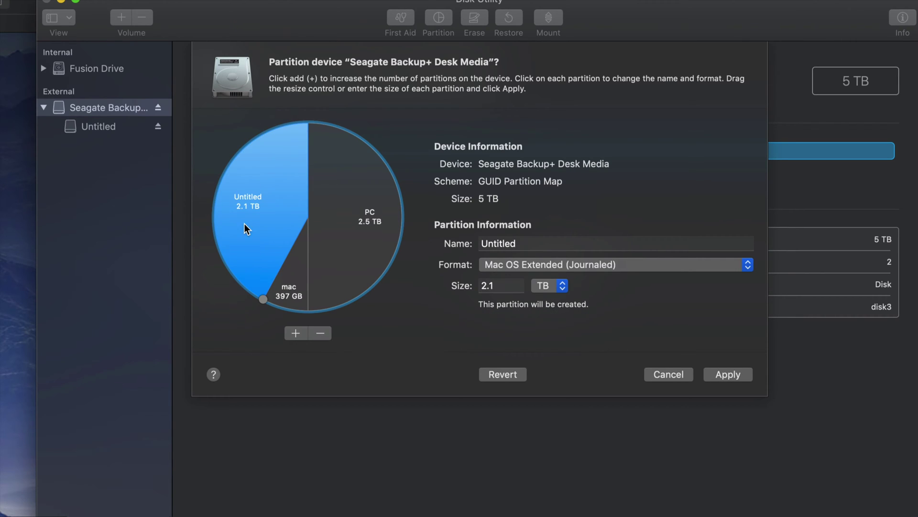
click(551, 243)
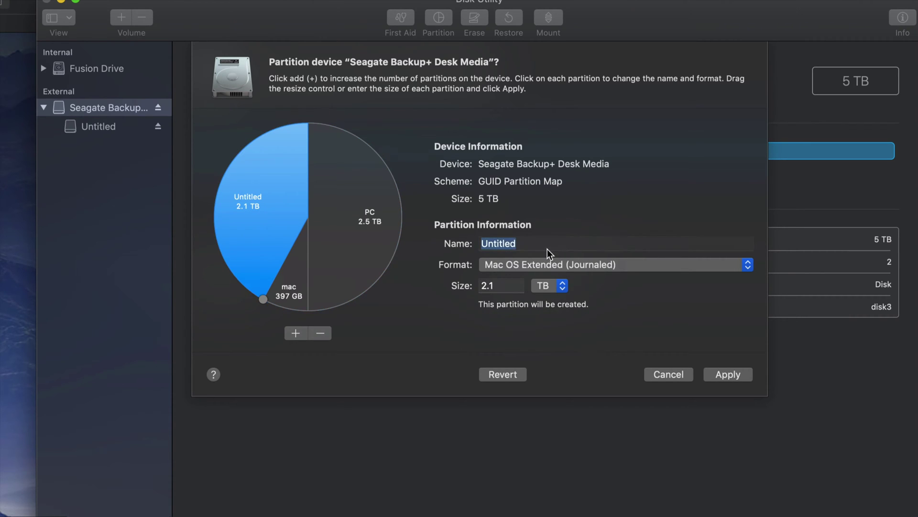
drag(503, 244, 474, 243)
text(Time Mach)
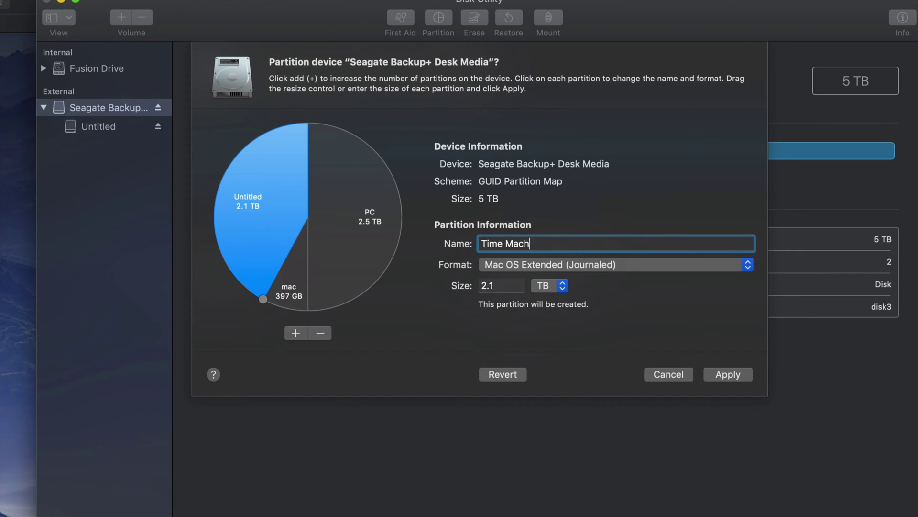
text(ine)
click(377, 211)
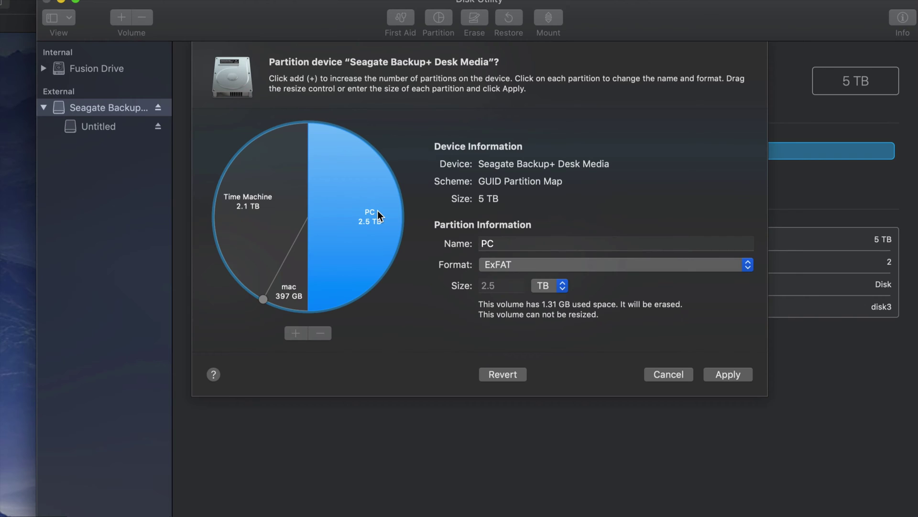
- Check the formats of the Time Machine, mac and PC partitions, keeping Mac OS Extended (Journaled) for Time Machine and mac
click(299, 283)
click(271, 230)
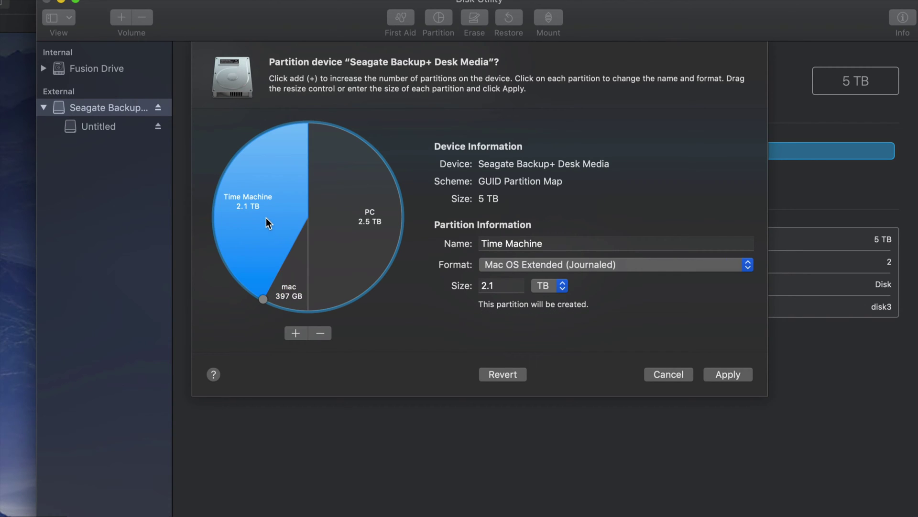
click(682, 268)
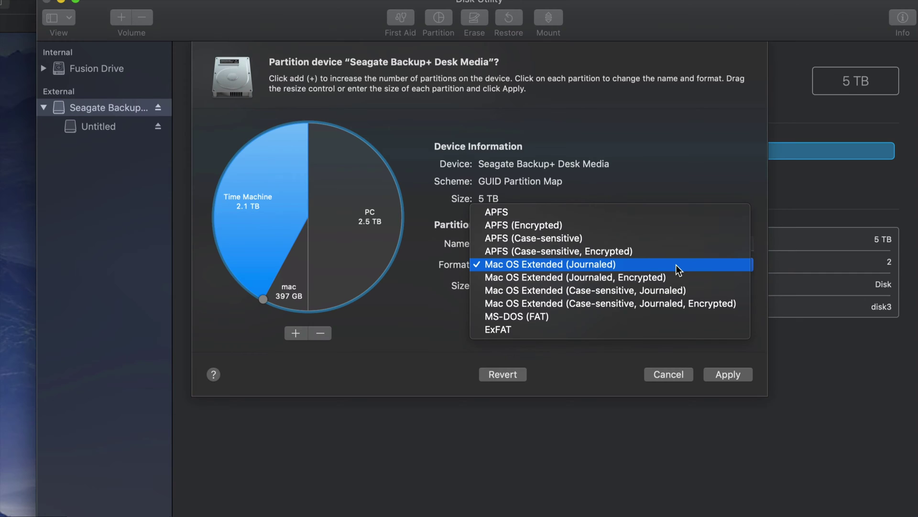
click(651, 265)
click(299, 284)
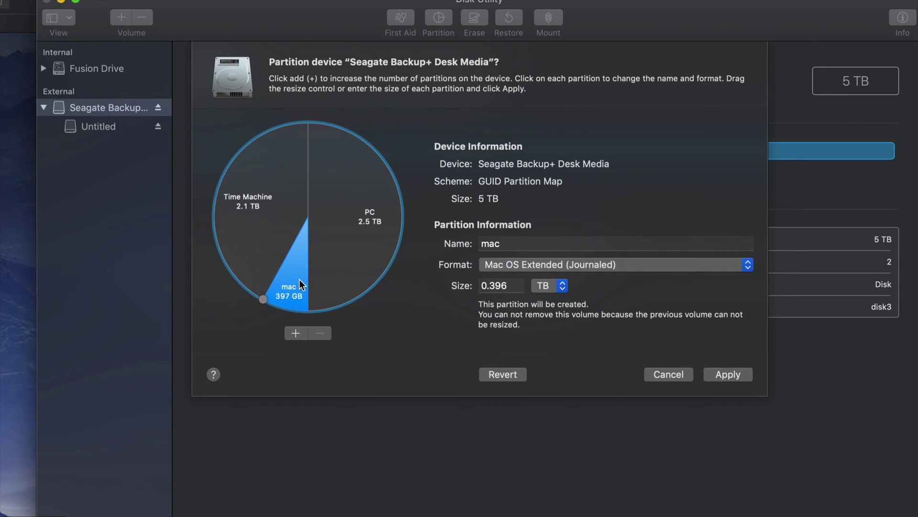
click(716, 264)
click(653, 268)
click(367, 240)
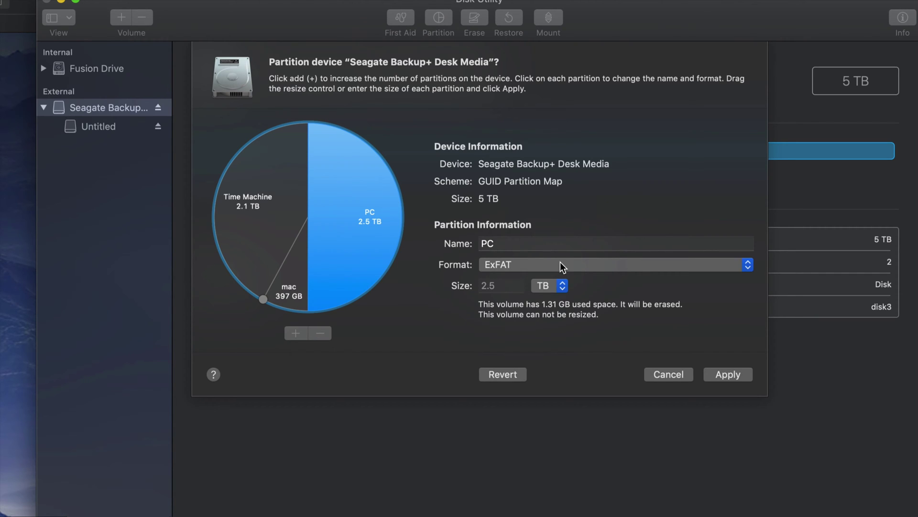
- Shrink the mac partition to about 350 GB, giving the freed space to Time Machine
click(257, 226)
click(358, 220)
click(292, 230)
click(299, 251)
click(335, 247)
click(272, 237)
click(302, 263)
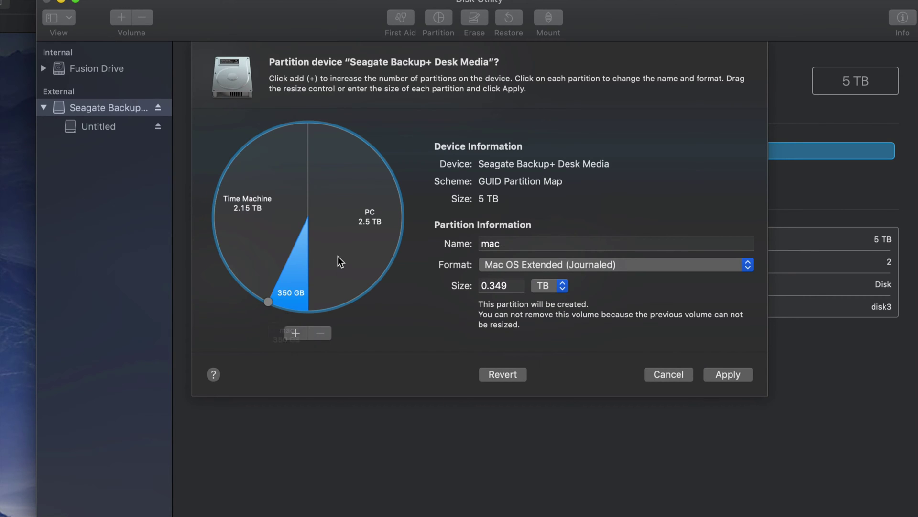
- Apply the three-partition layout to the Seagate Backup+ drive, confirm the partitioning and dismiss the finished report
click(735, 375)
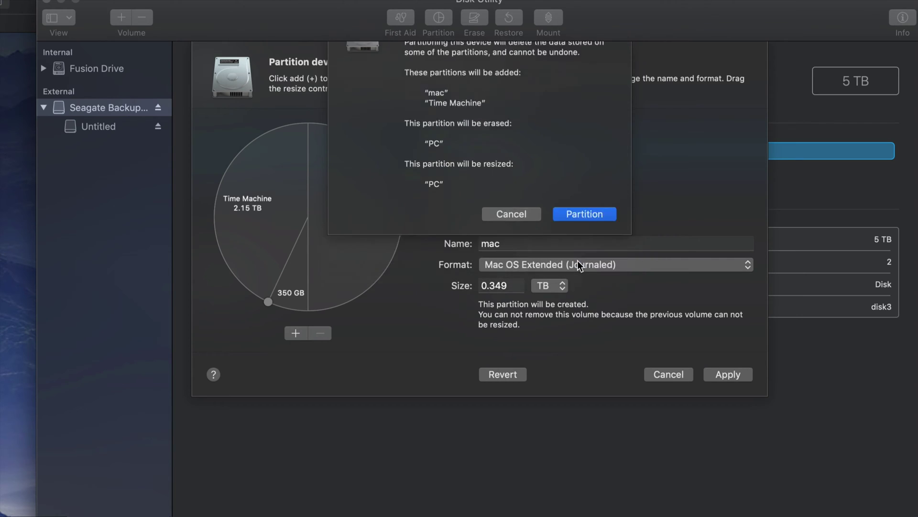
key(Return)
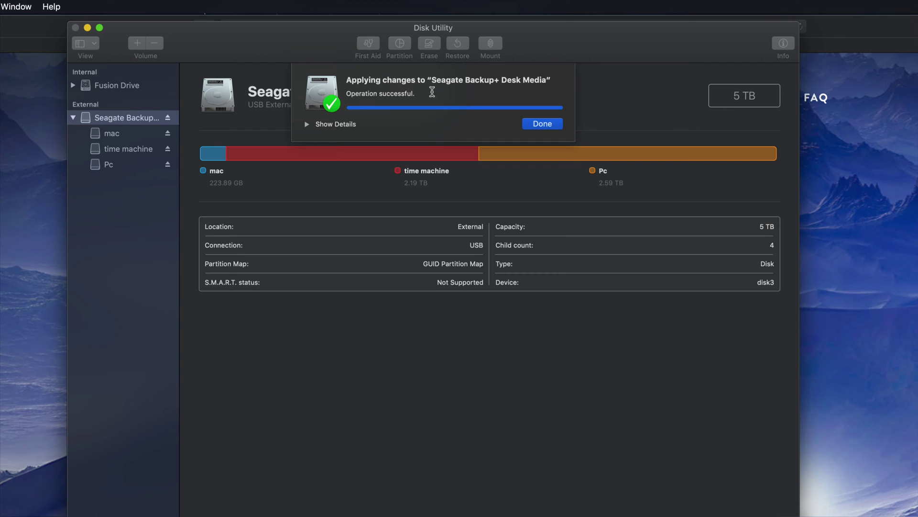
click(542, 124)
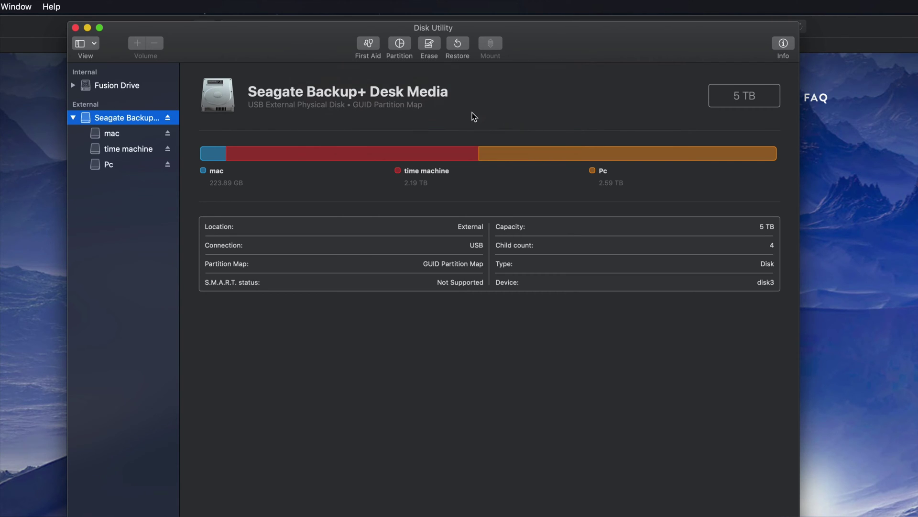
- Inspect the volume details of the mac, time machine and Pc partitions in turn
click(115, 137)
click(117, 152)
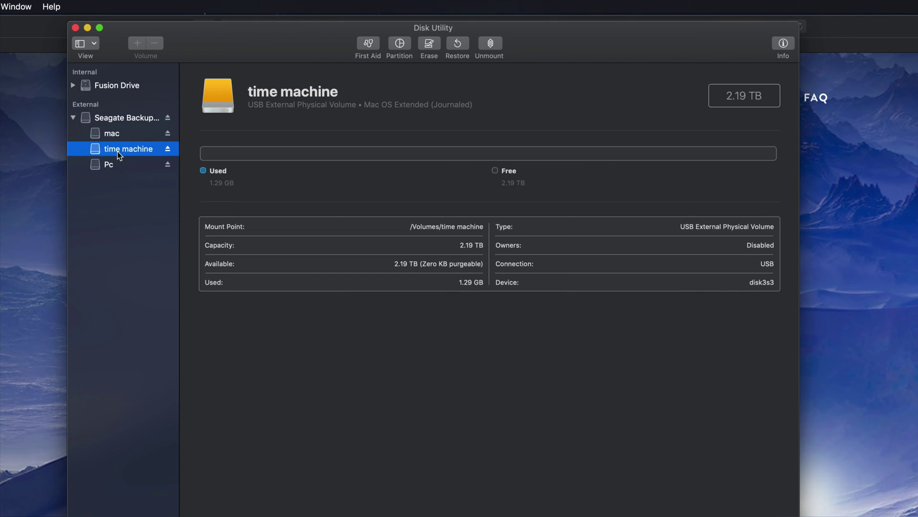
click(120, 133)
click(127, 150)
click(115, 165)
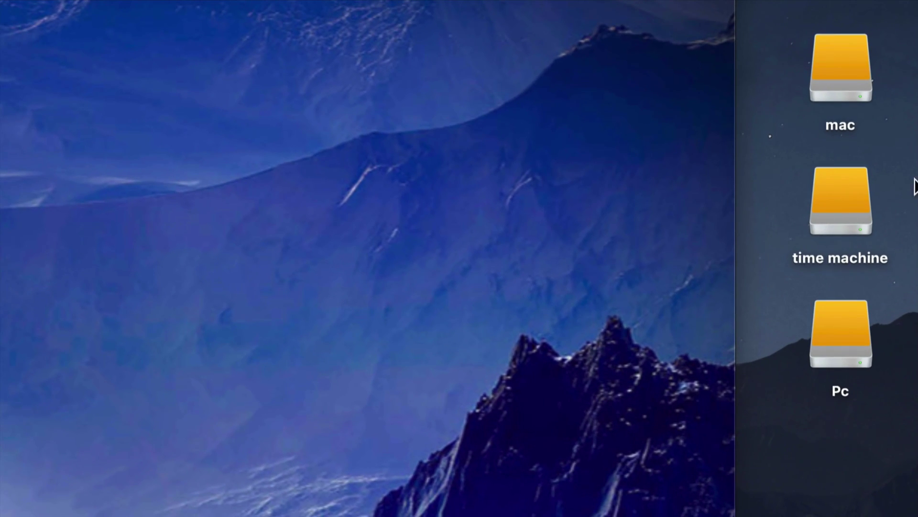
- Open the time machine, Pc and mac drives from the desktop in separate Finder windows and spread the windows apart
click(837, 84)
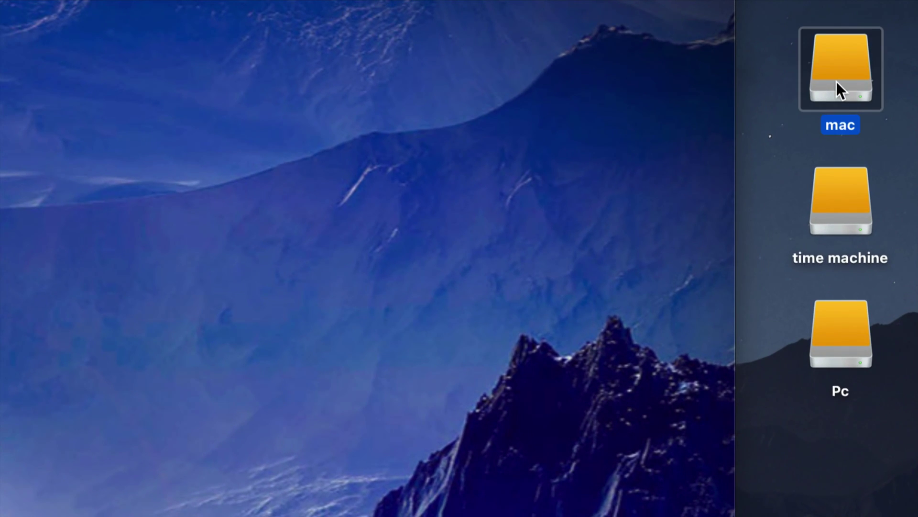
click(843, 204)
click(850, 333)
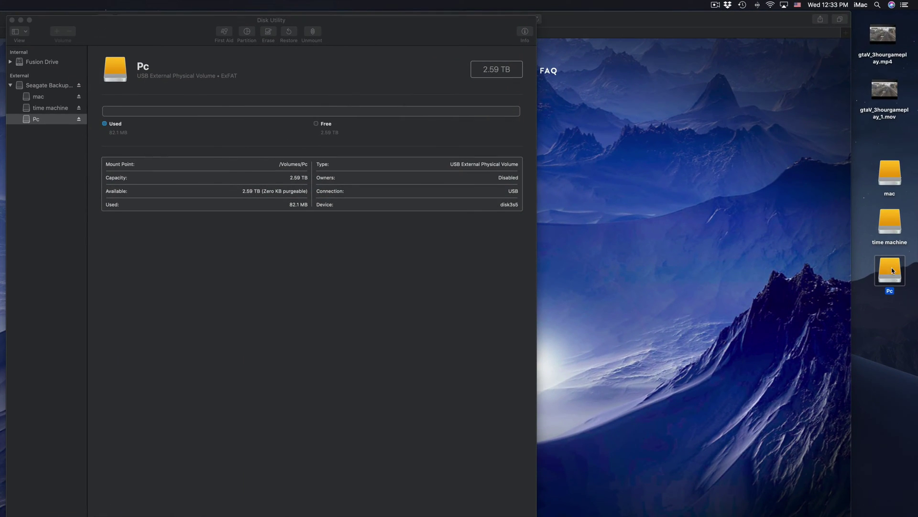
click(887, 233)
double_click(889, 227)
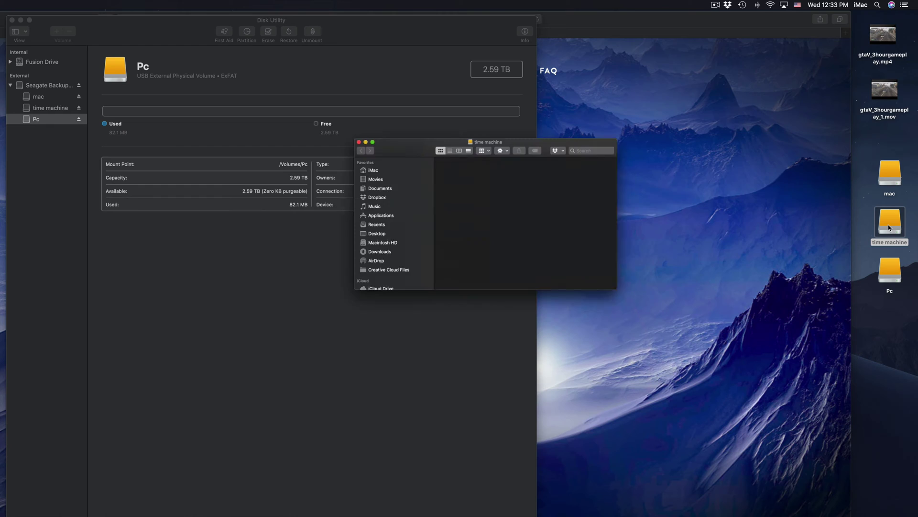
double_click(891, 267)
double_click(889, 174)
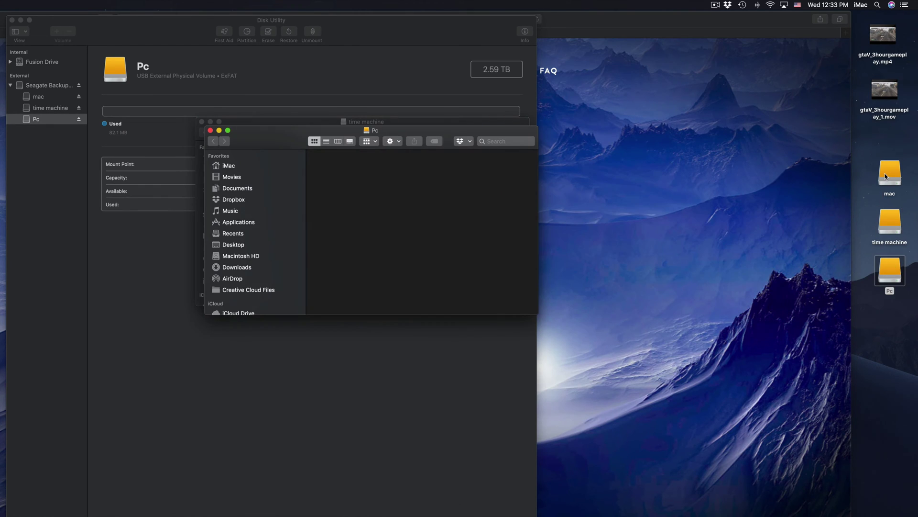
drag(293, 154, 481, 135)
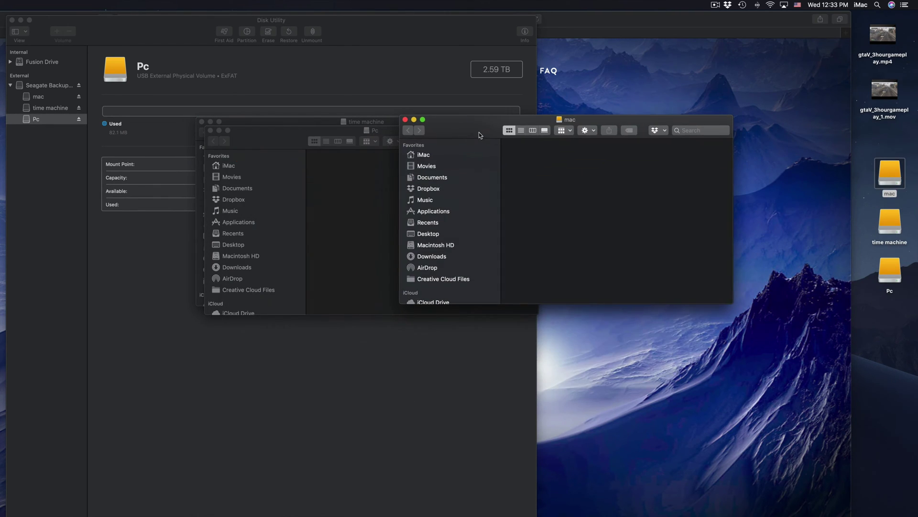
drag(287, 136, 539, 190)
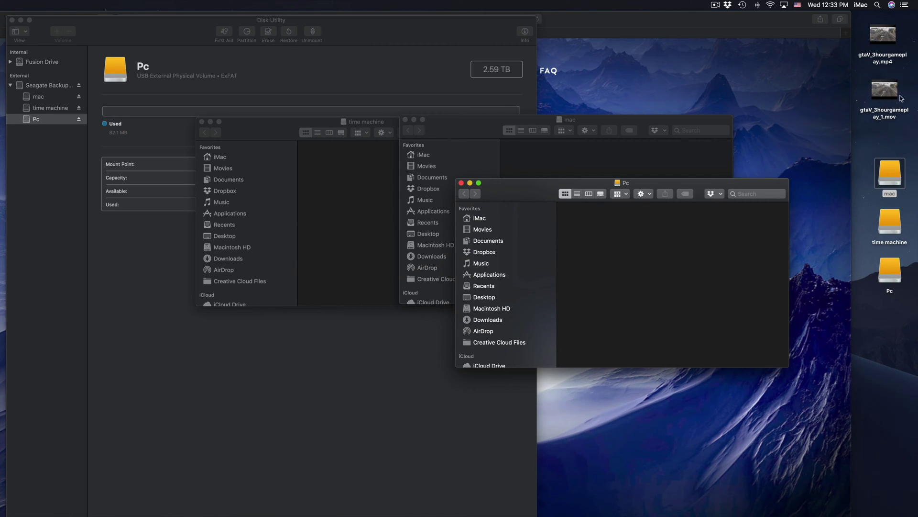
- Copy gtaV_3hourgameplay_1.mov to the Pc drive and gtaV_3hourgameplay.mp4 to the mac drive
click(885, 90)
drag(883, 36, 704, 151)
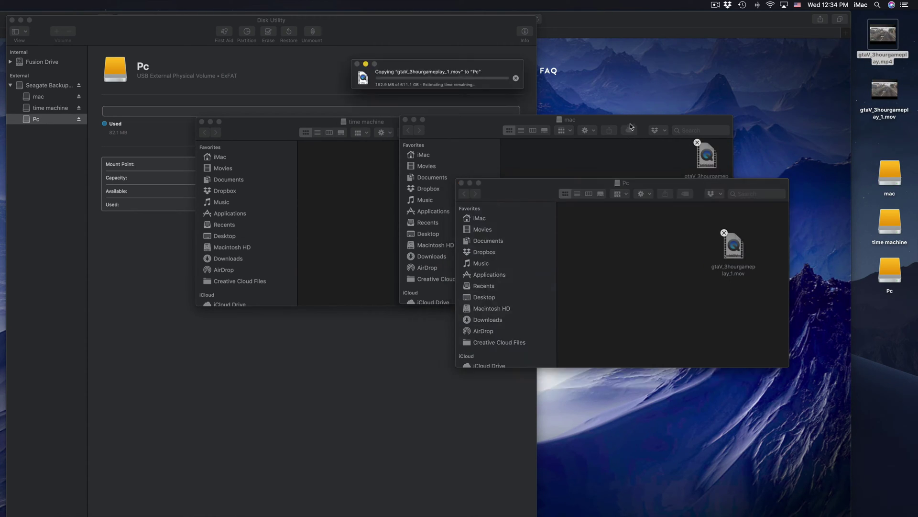
drag(629, 124, 640, 109)
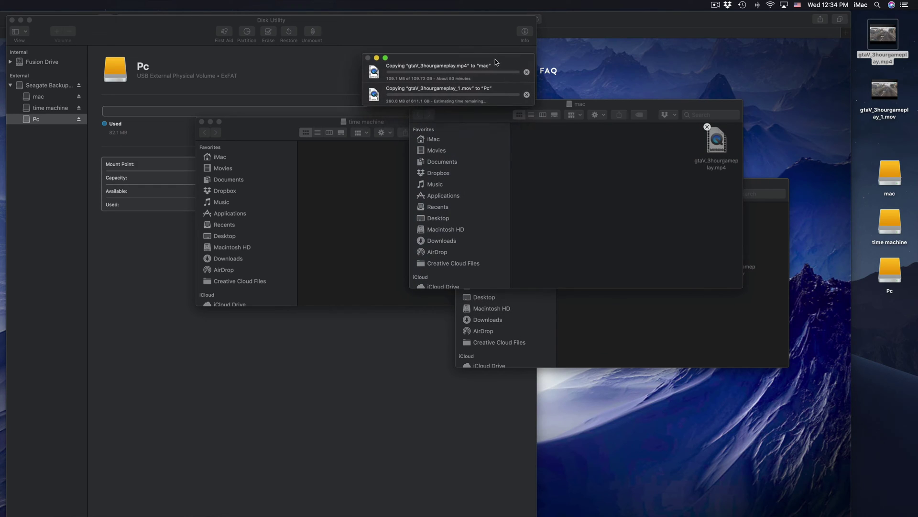
- Cancel the running copies of gtaV_3hourgameplay.mp4 to mac and gtaV_3hourgameplay_1.mov to Pc
click(531, 70)
click(531, 93)
click(677, 237)
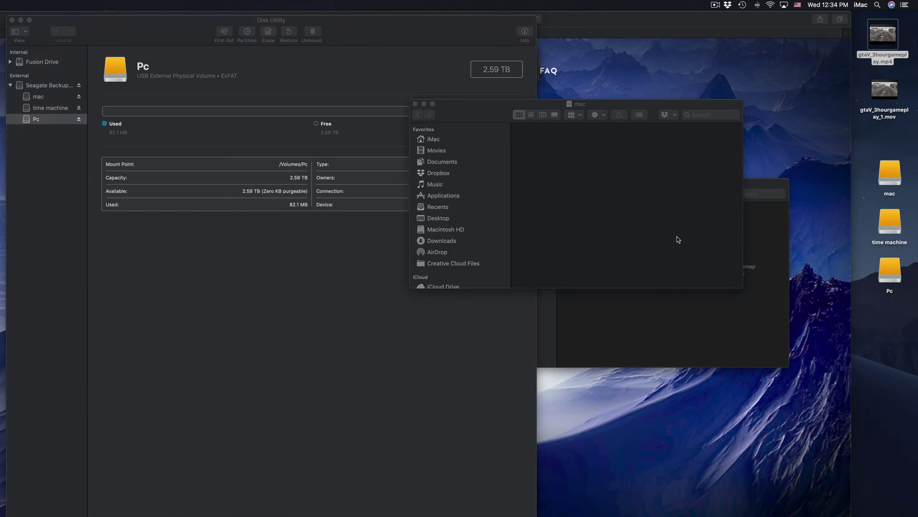
- Close the Finder windows of the mac and Pc drives
click(697, 296)
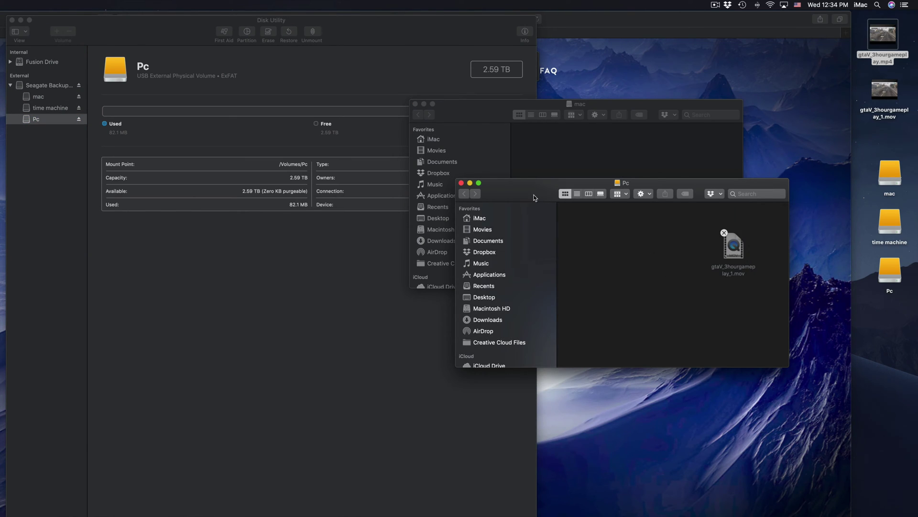
drag(533, 194, 540, 196)
click(475, 108)
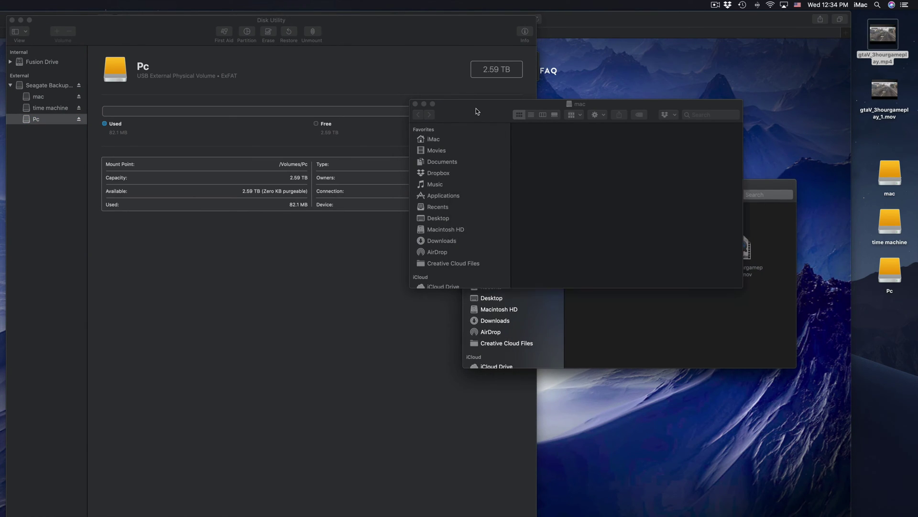
click(414, 105)
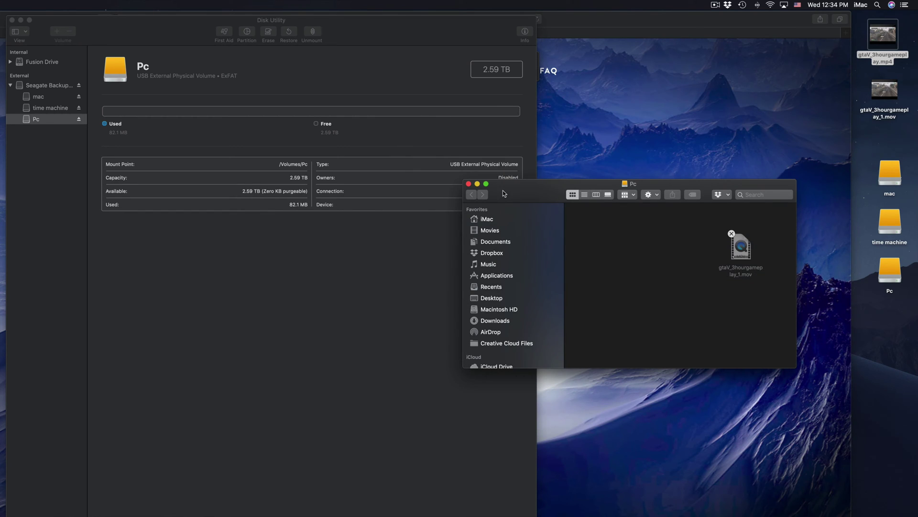
click(469, 184)
- Move the Disk Utility and time machine windows aside, find System Preferences with a Spotlight search for "system" and open it
drag(320, 42, 367, 217)
drag(283, 128, 403, 120)
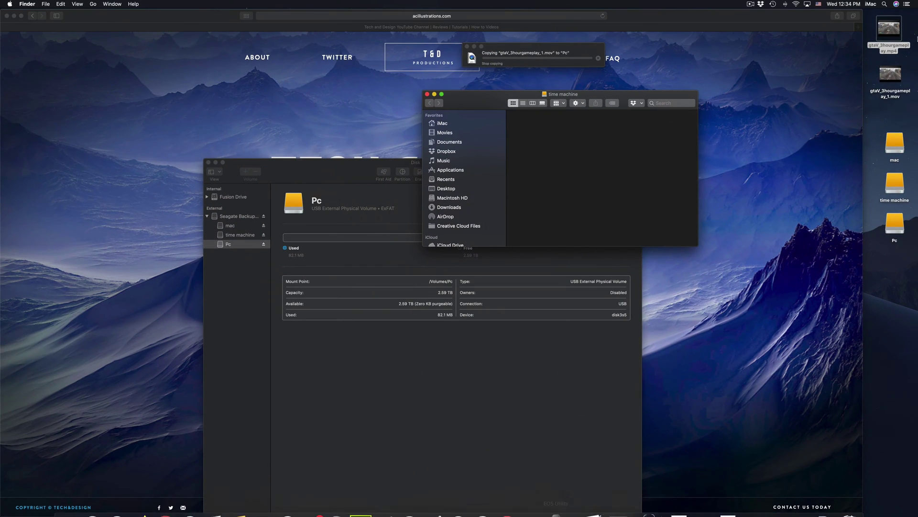
click(884, 4)
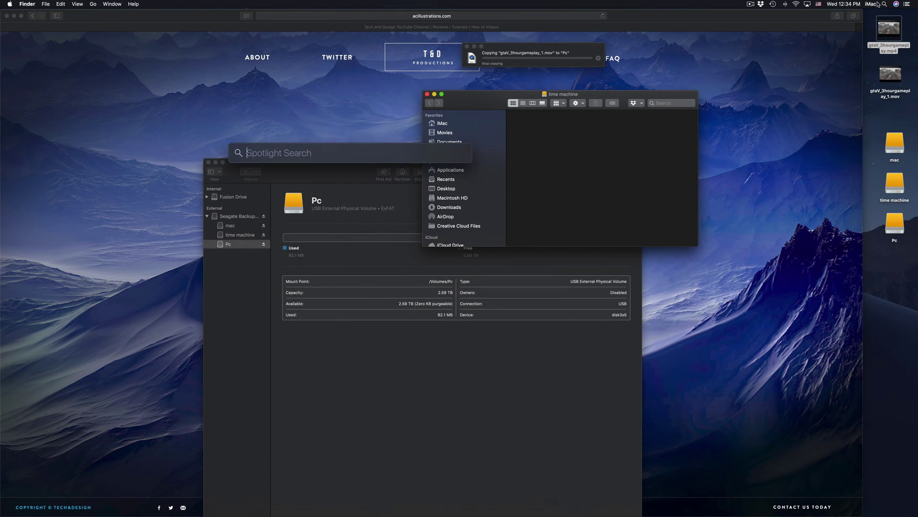
text(system)
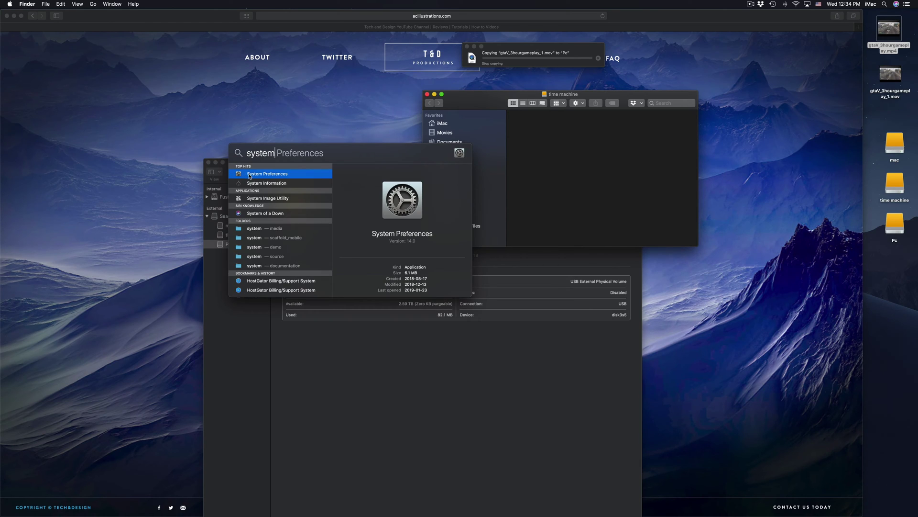
click(252, 175)
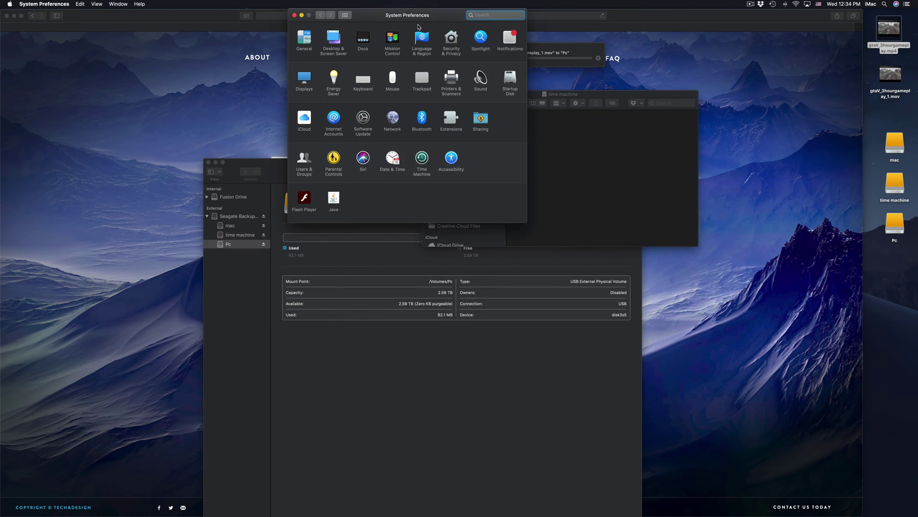
- Spread the System Preferences, time machine and copy progress windows apart and close Disk Utility
drag(424, 110, 427, 156)
drag(464, 95, 630, 97)
drag(545, 52, 812, 79)
click(447, 153)
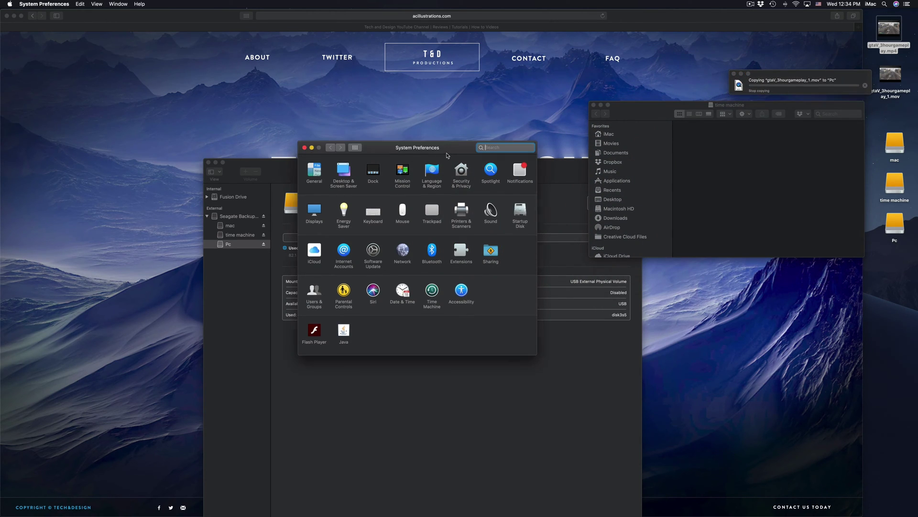
drag(448, 153, 405, 109)
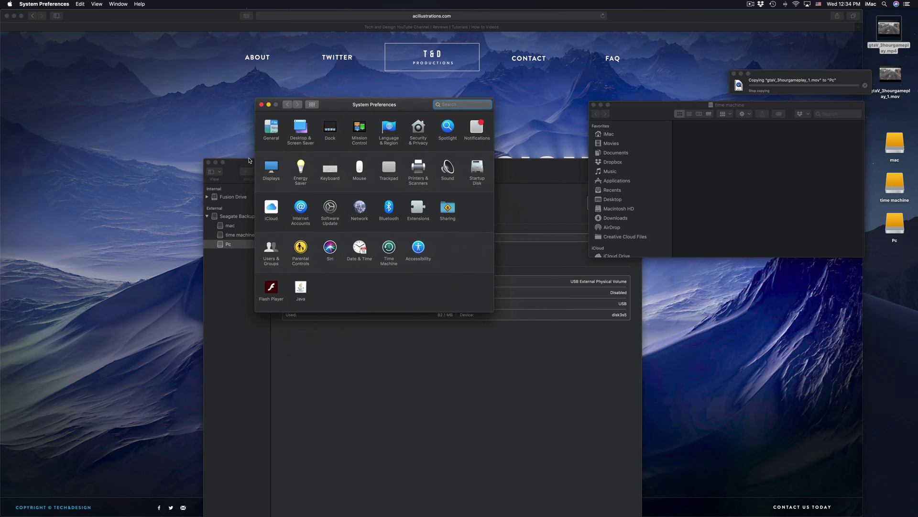
click(208, 163)
drag(356, 101, 353, 111)
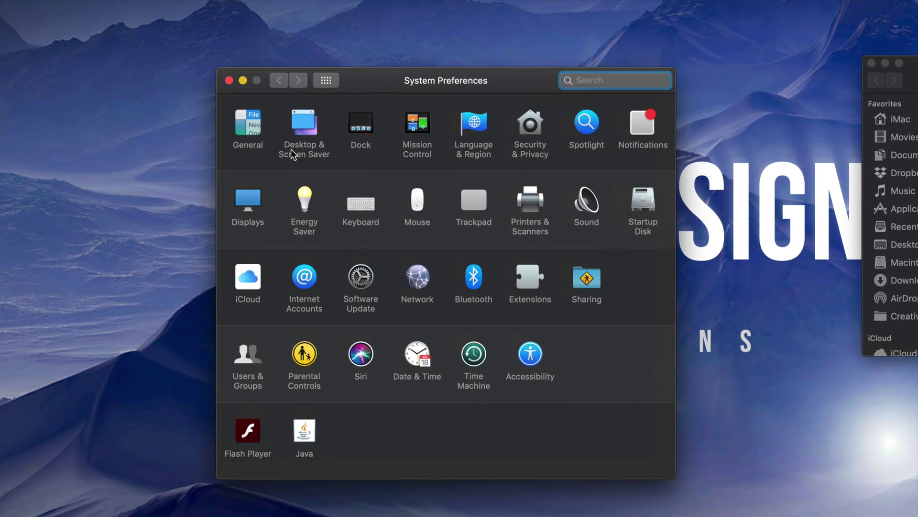
- Open the Time Machine preferences and bring up the dialog for adding or removing a backup disk
drag(473, 86, 423, 70)
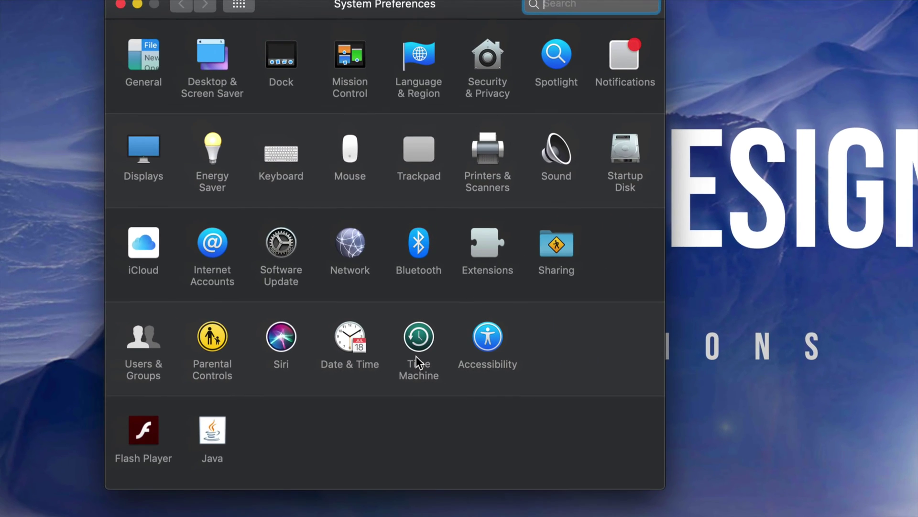
drag(437, 33, 444, 31)
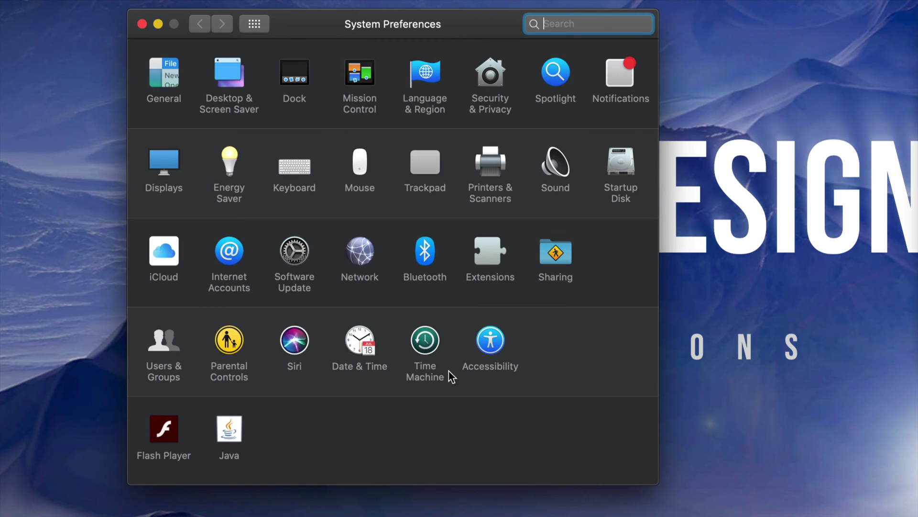
click(432, 344)
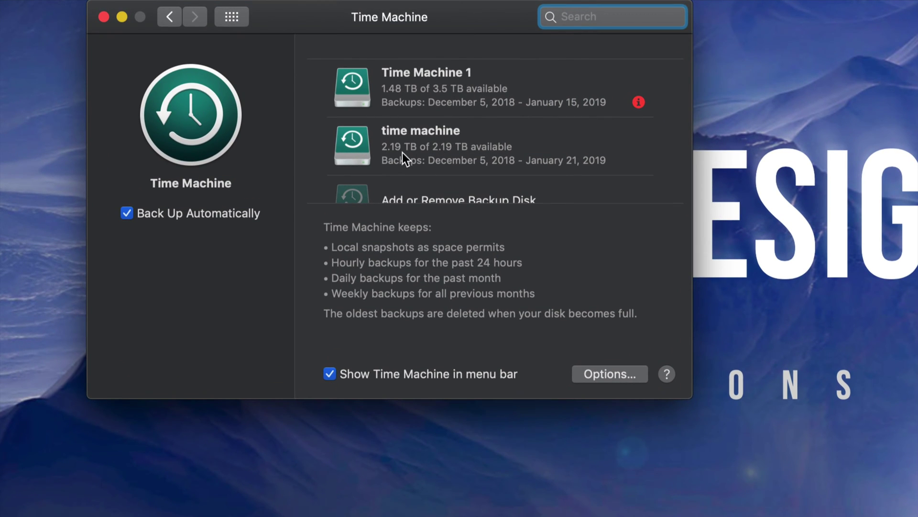
scroll(410, 137, down, 2)
scroll(415, 137, up, 2)
scroll(406, 162, down, 2)
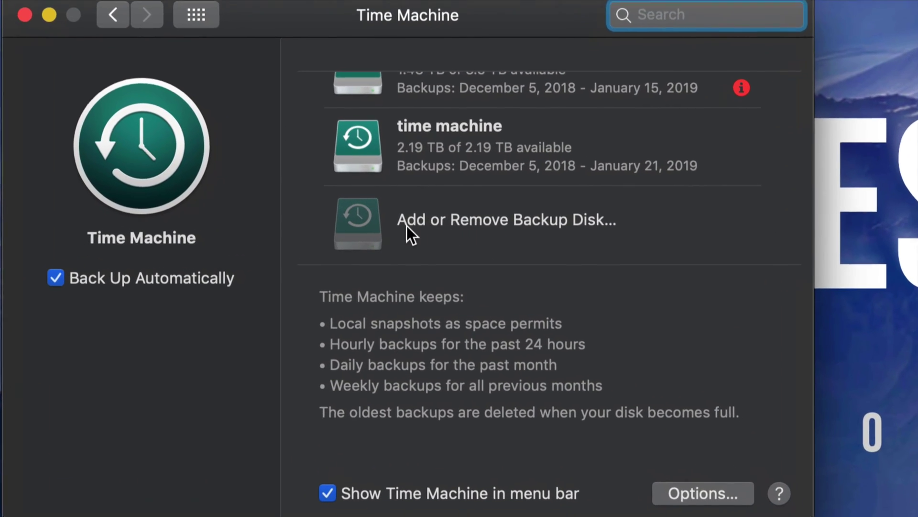
click(480, 221)
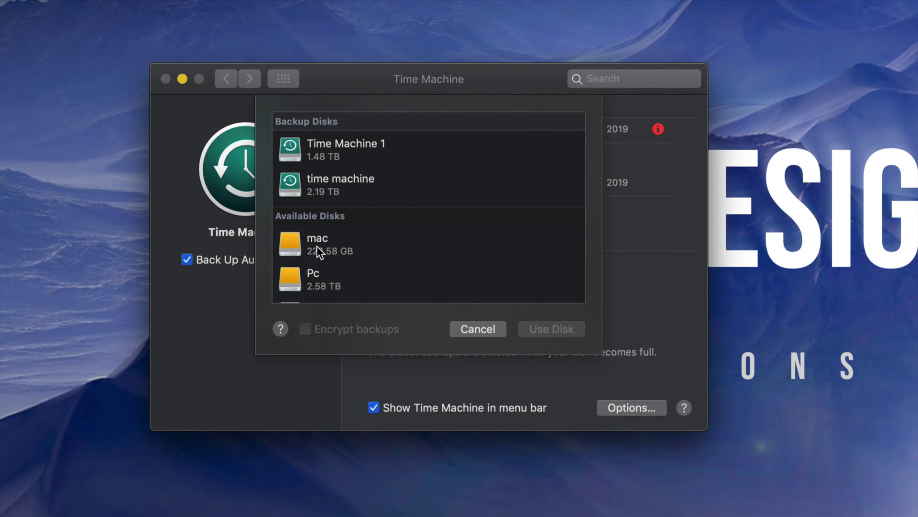
- Choose the time machine drive from the available disks and use it as a backup disk without encryption
scroll(303, 271, down, 3)
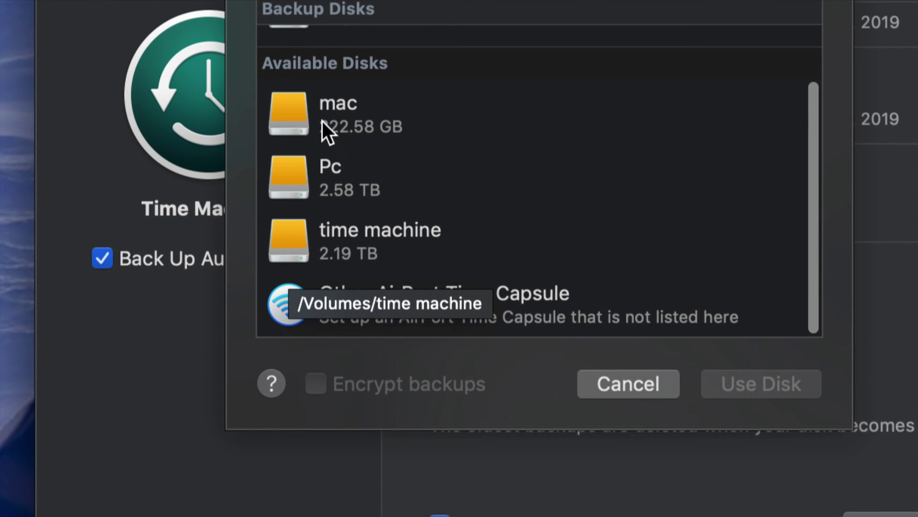
click(298, 117)
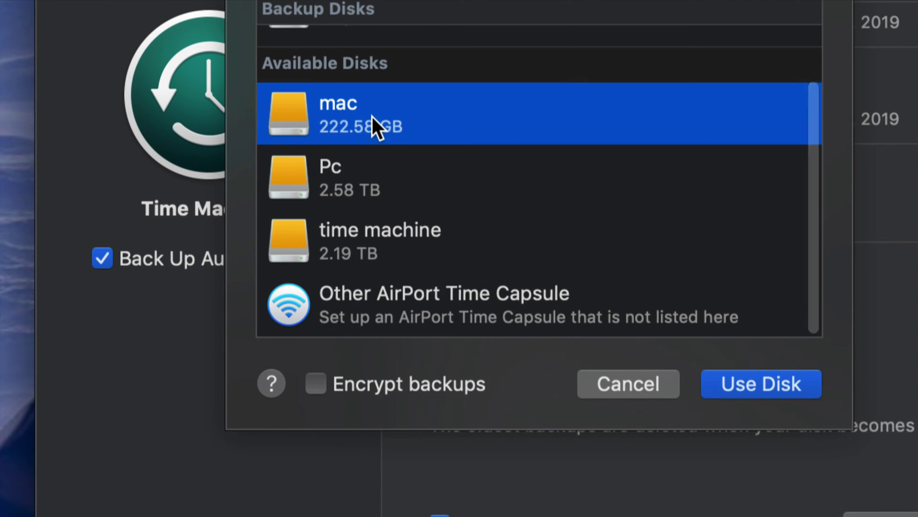
click(366, 180)
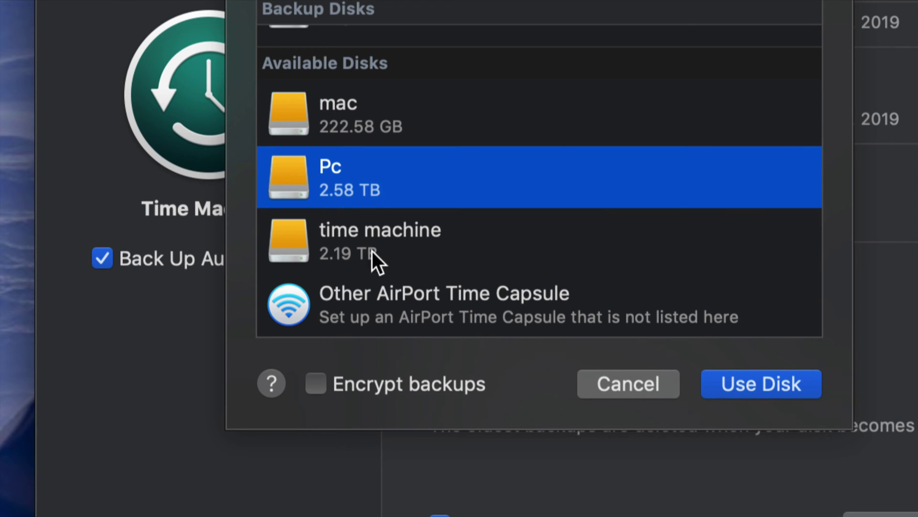
click(392, 229)
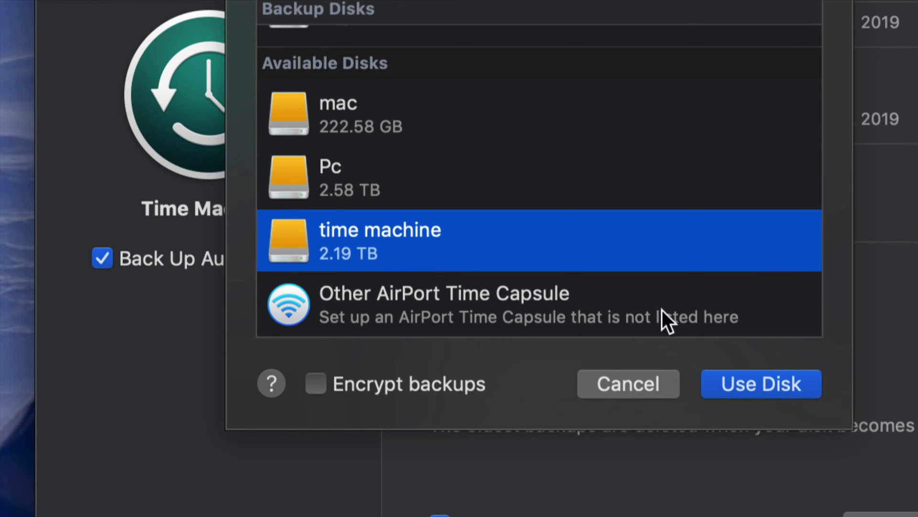
click(760, 386)
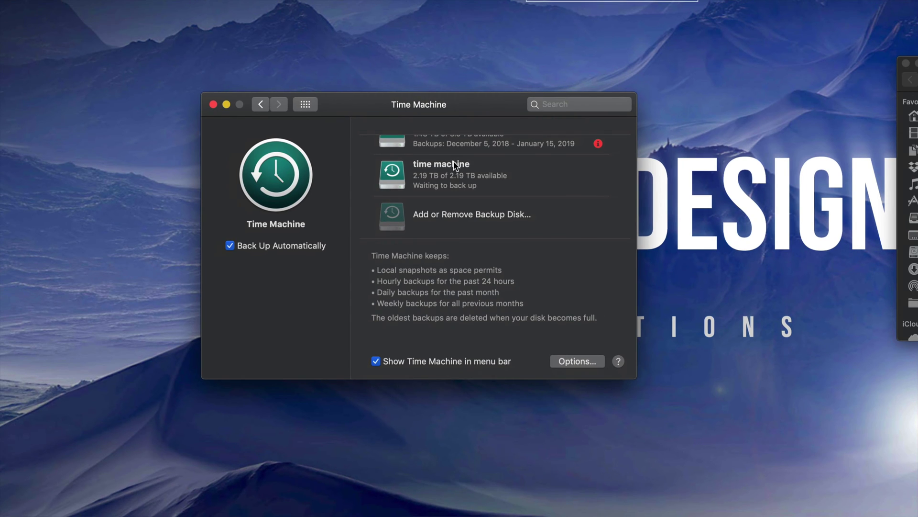
mouse_move(475, 116)
mouse_down()
mouse_move(462, 142)
mouse_move(469, 125)
mouse_up()
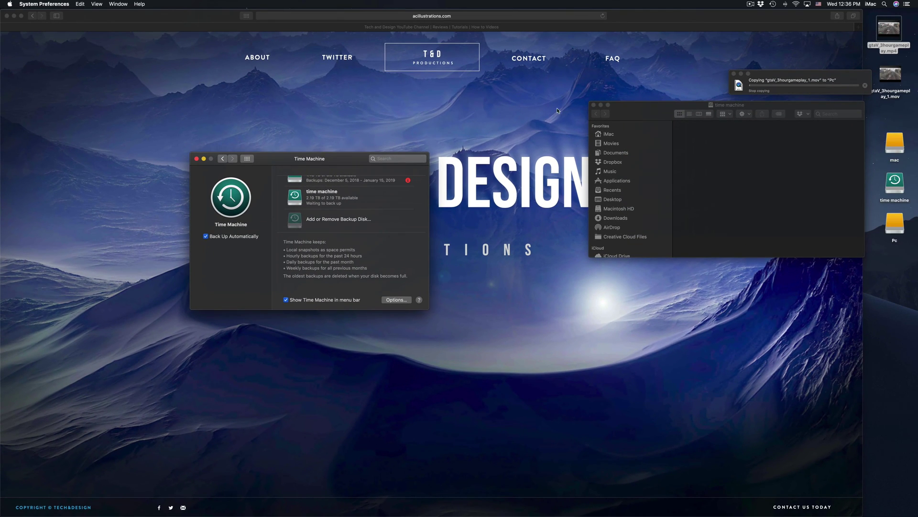
- Move the time machine Finder window beside the preferences and cancel the leftover copy of gtaV_3hourgameplay_1.mov to Pc
drag(665, 106, 591, 234)
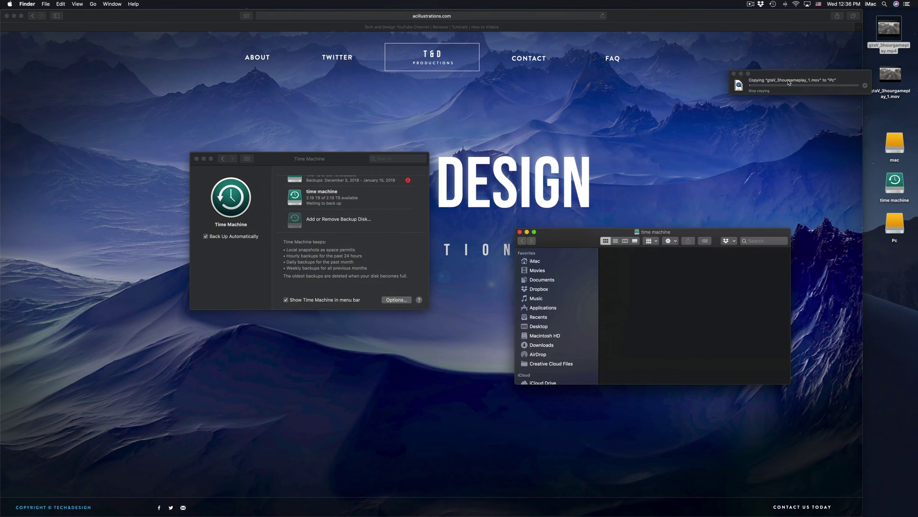
drag(790, 77, 620, 200)
click(694, 209)
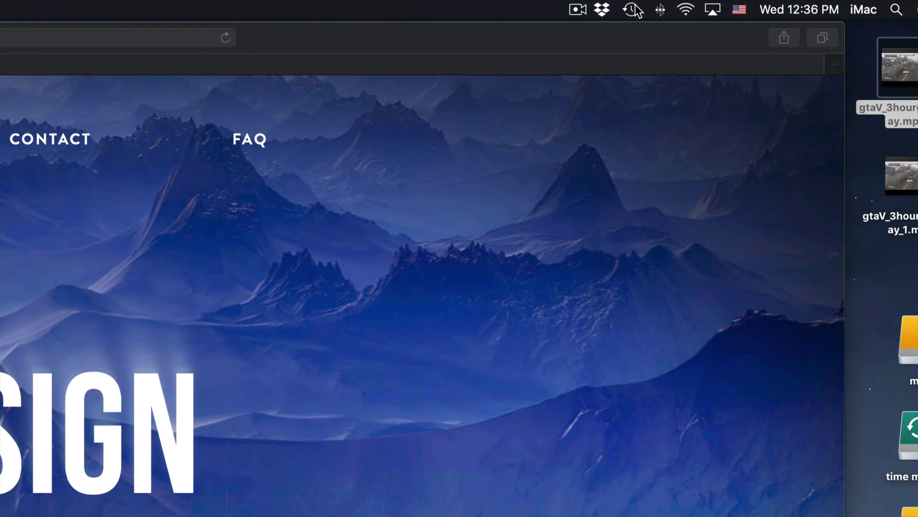
- Check the latest backup and available commands in Time Machine's status menu, and review the backup disk list in its preferences
click(634, 9)
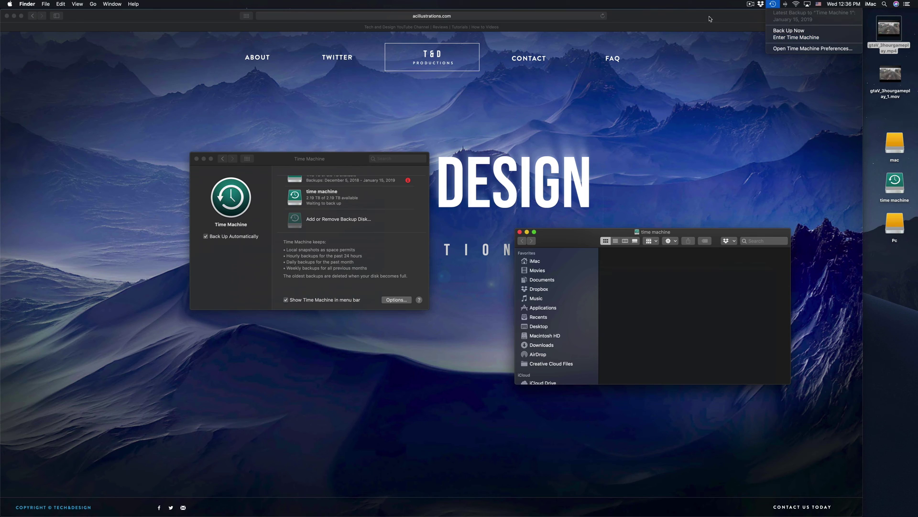
click(695, 8)
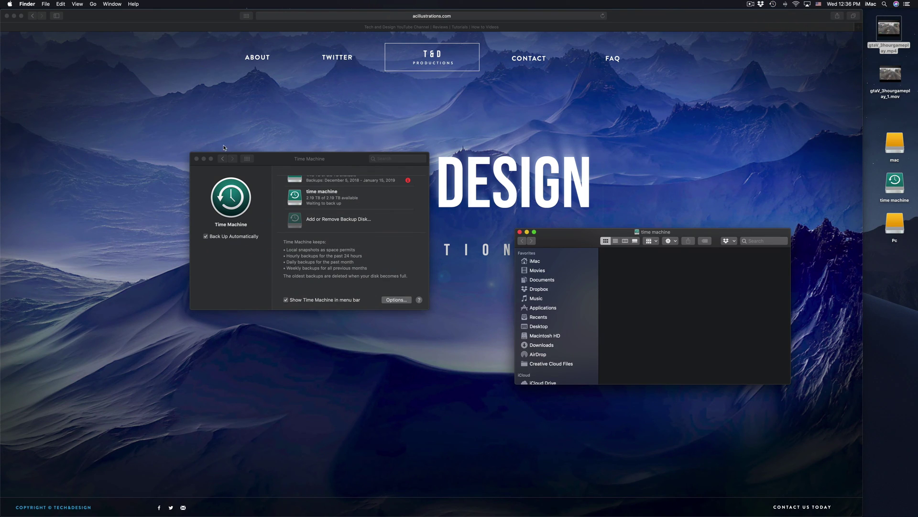
drag(294, 164, 369, 167)
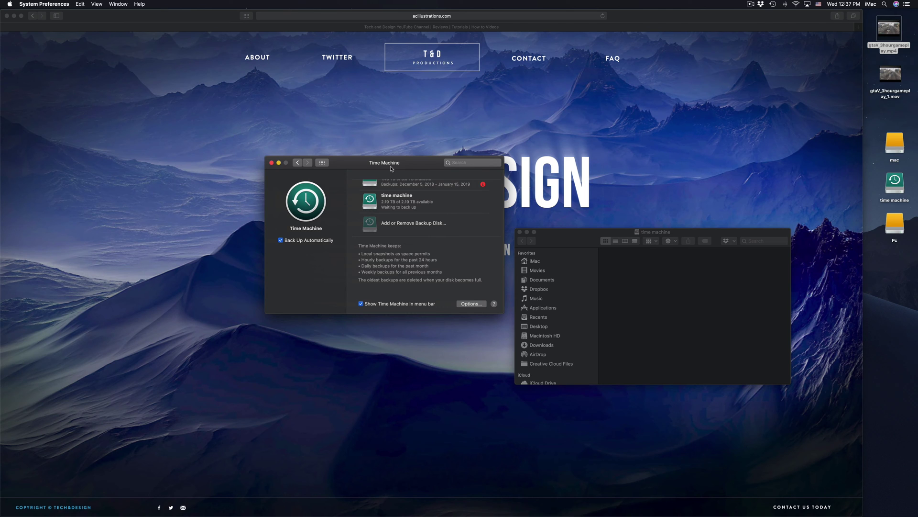
drag(391, 169, 444, 135)
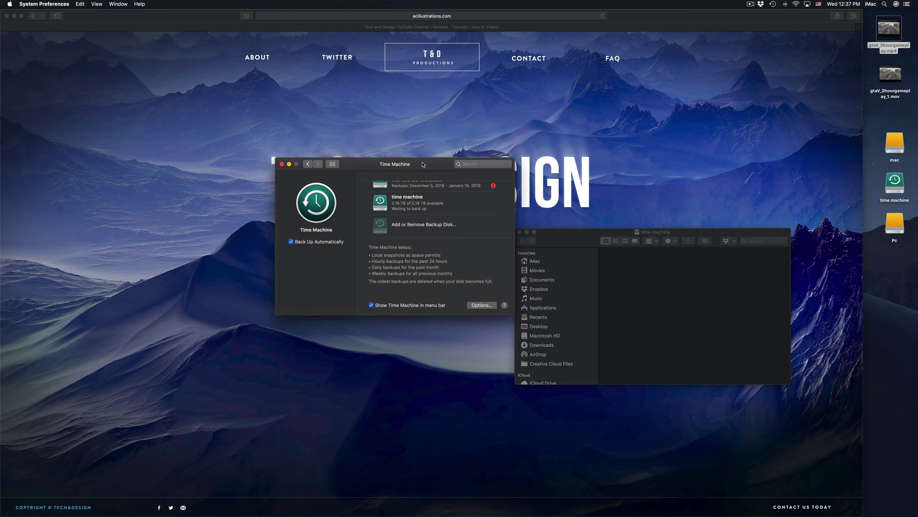
drag(423, 164, 491, 86)
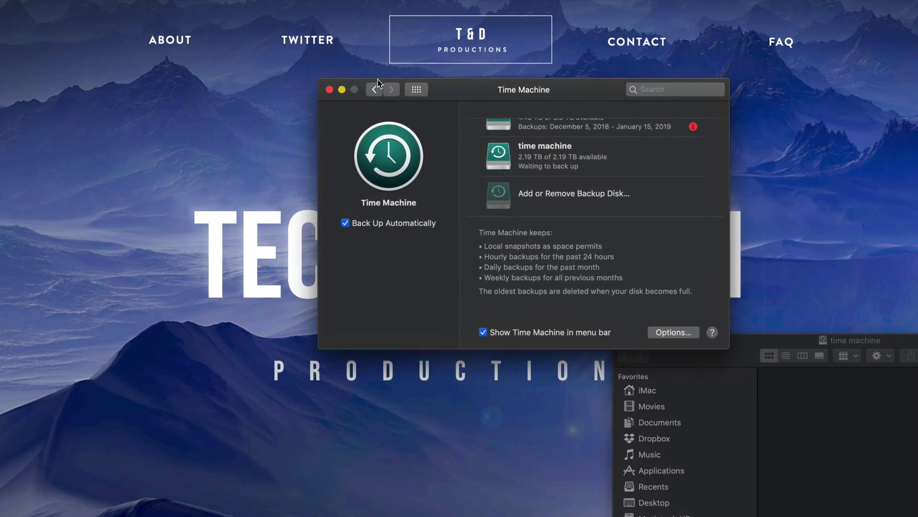
scroll(563, 176, up, 2)
scroll(564, 176, down, 2)
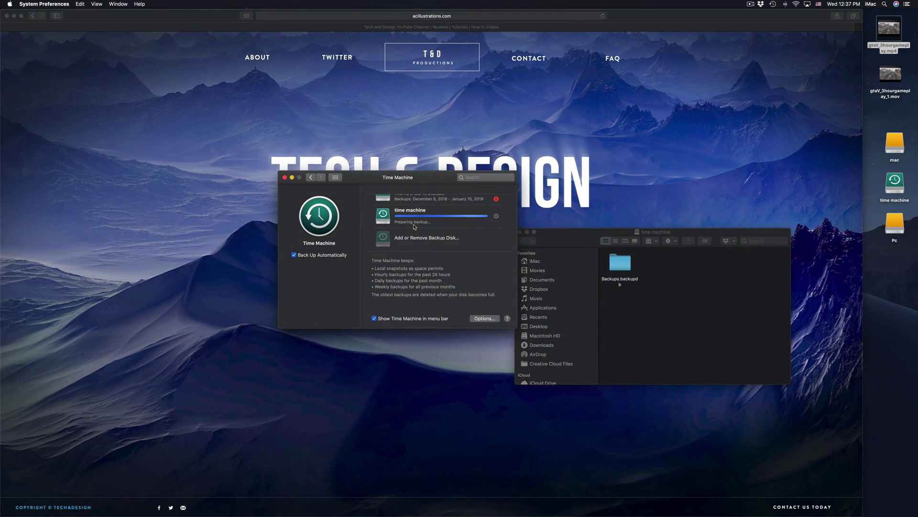
- Open the mac and Pc drives from the desktop in separate Finder windows and move the windows apart
double_click(894, 146)
drag(599, 102, 525, 114)
double_click(895, 223)
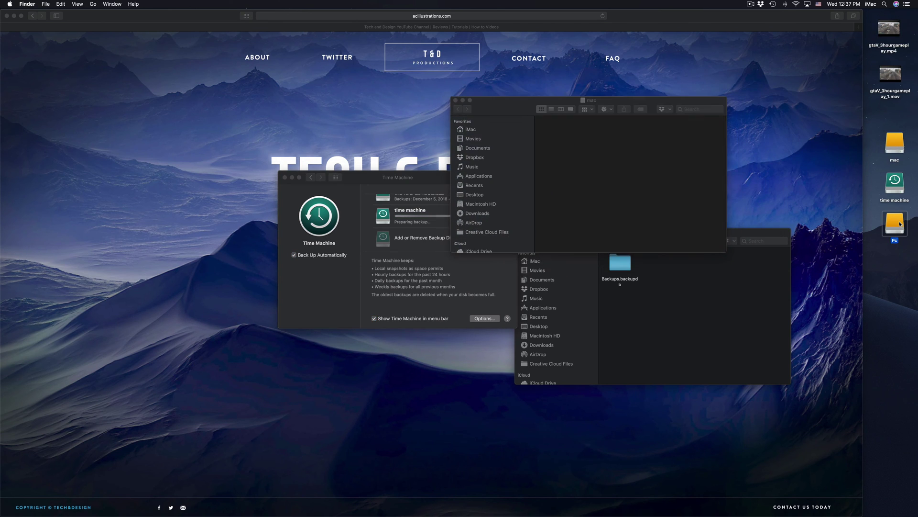
drag(583, 160, 216, 69)
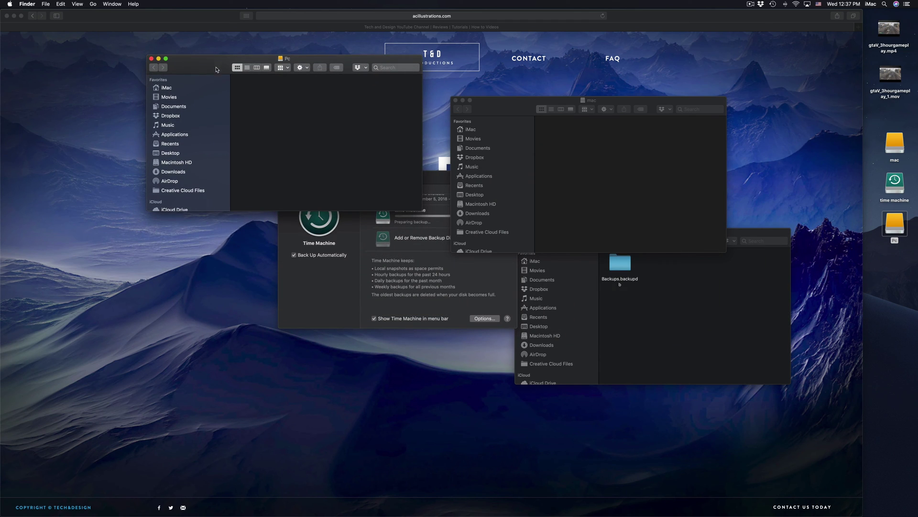
- Move the Time Machine preferences clear of the Pc window and switch to the website in Safari
click(308, 287)
drag(369, 180, 350, 230)
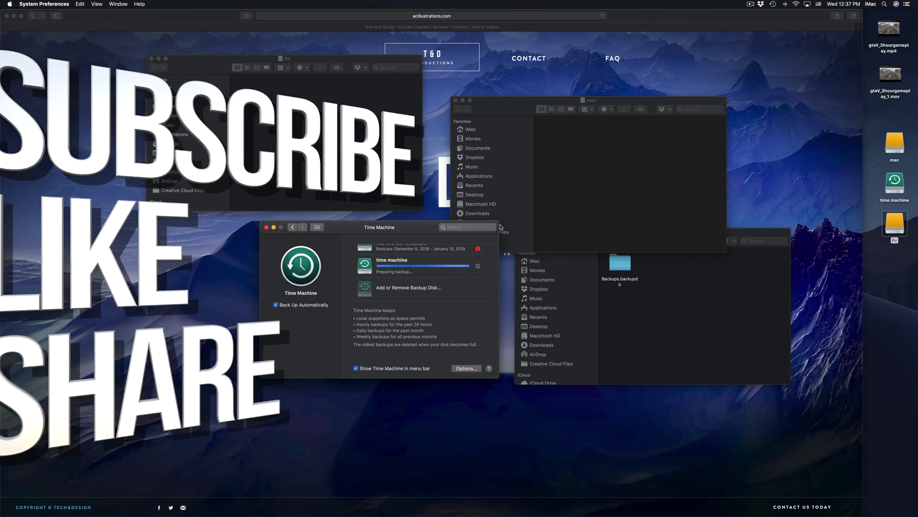
click(569, 72)
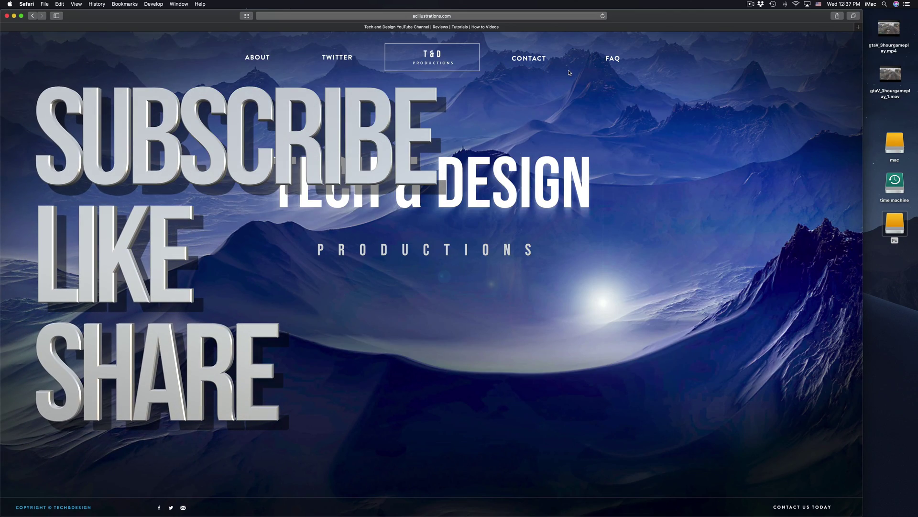